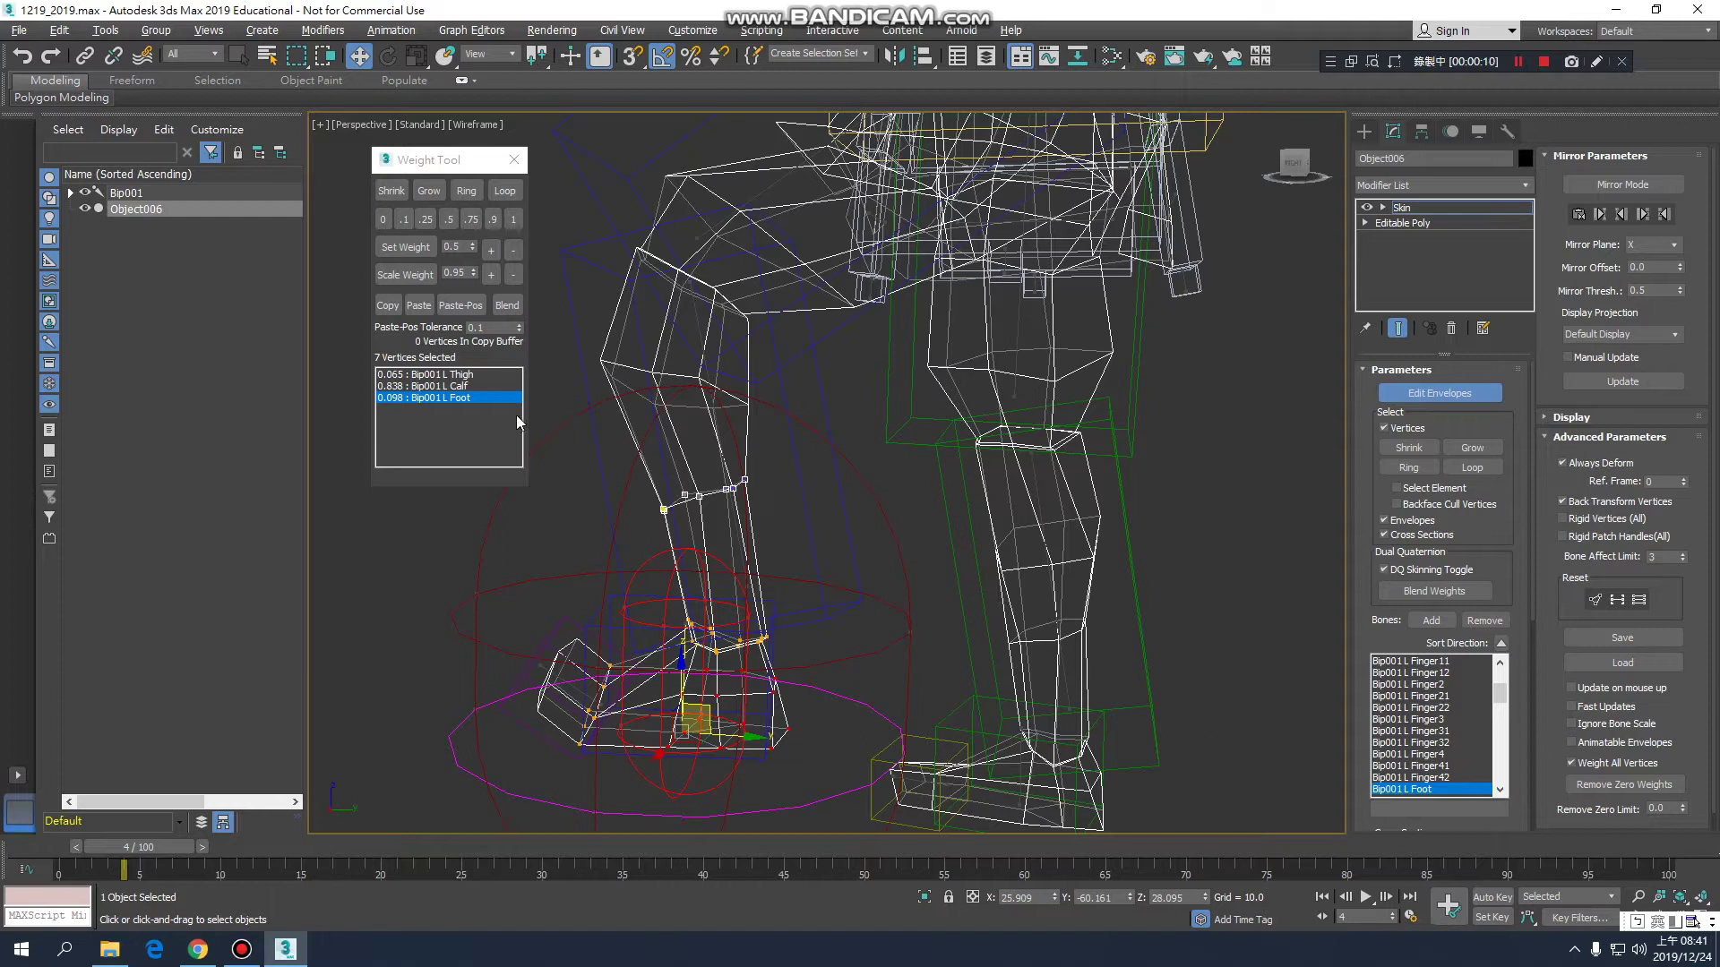
# - Set the L Calf bone weight to 1 for the selected vertex loop on the left lower calf
pyautogui.click(473, 385)
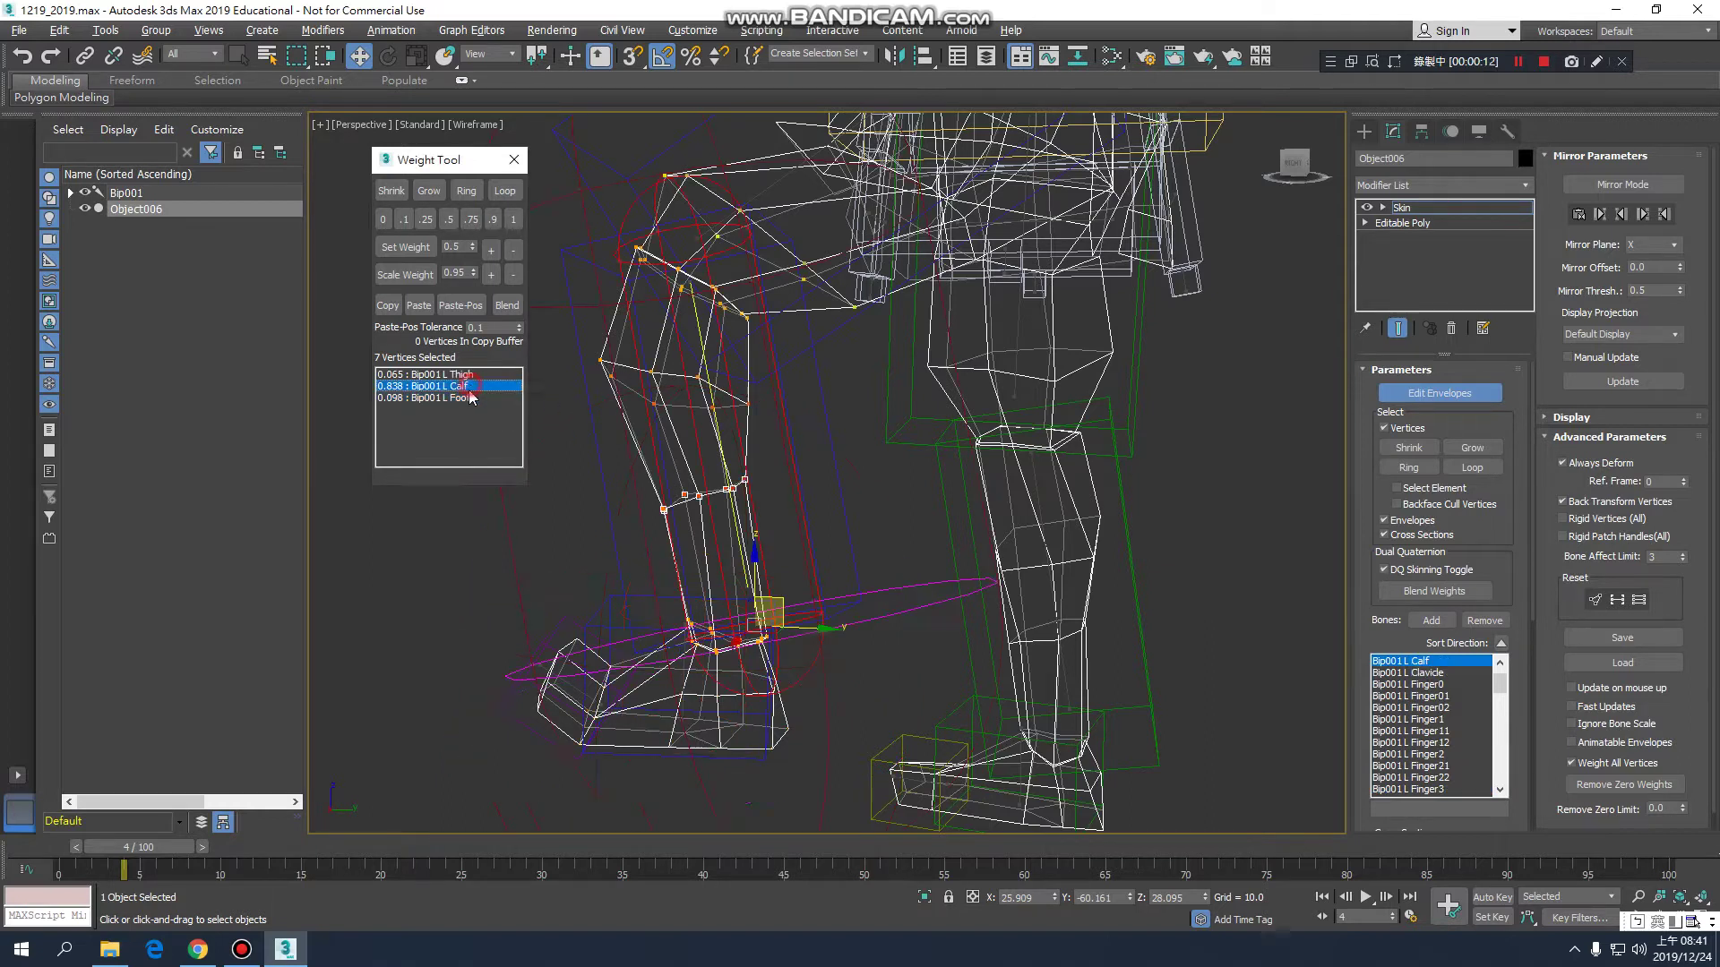
pyautogui.click(513, 220)
pyautogui.press('F3')
pyautogui.press('F3')
# - Select the vertex loop around the left upper calf and set its L Calf weight to 1
pyautogui.moveTo(718, 398); pyautogui.dragTo(746, 453, button='middle')
pyautogui.moveTo(746, 456); pyautogui.dragTo(561, 402)
pyautogui.moveTo(660, 464); pyautogui.dragTo(659, 455, button='middle')
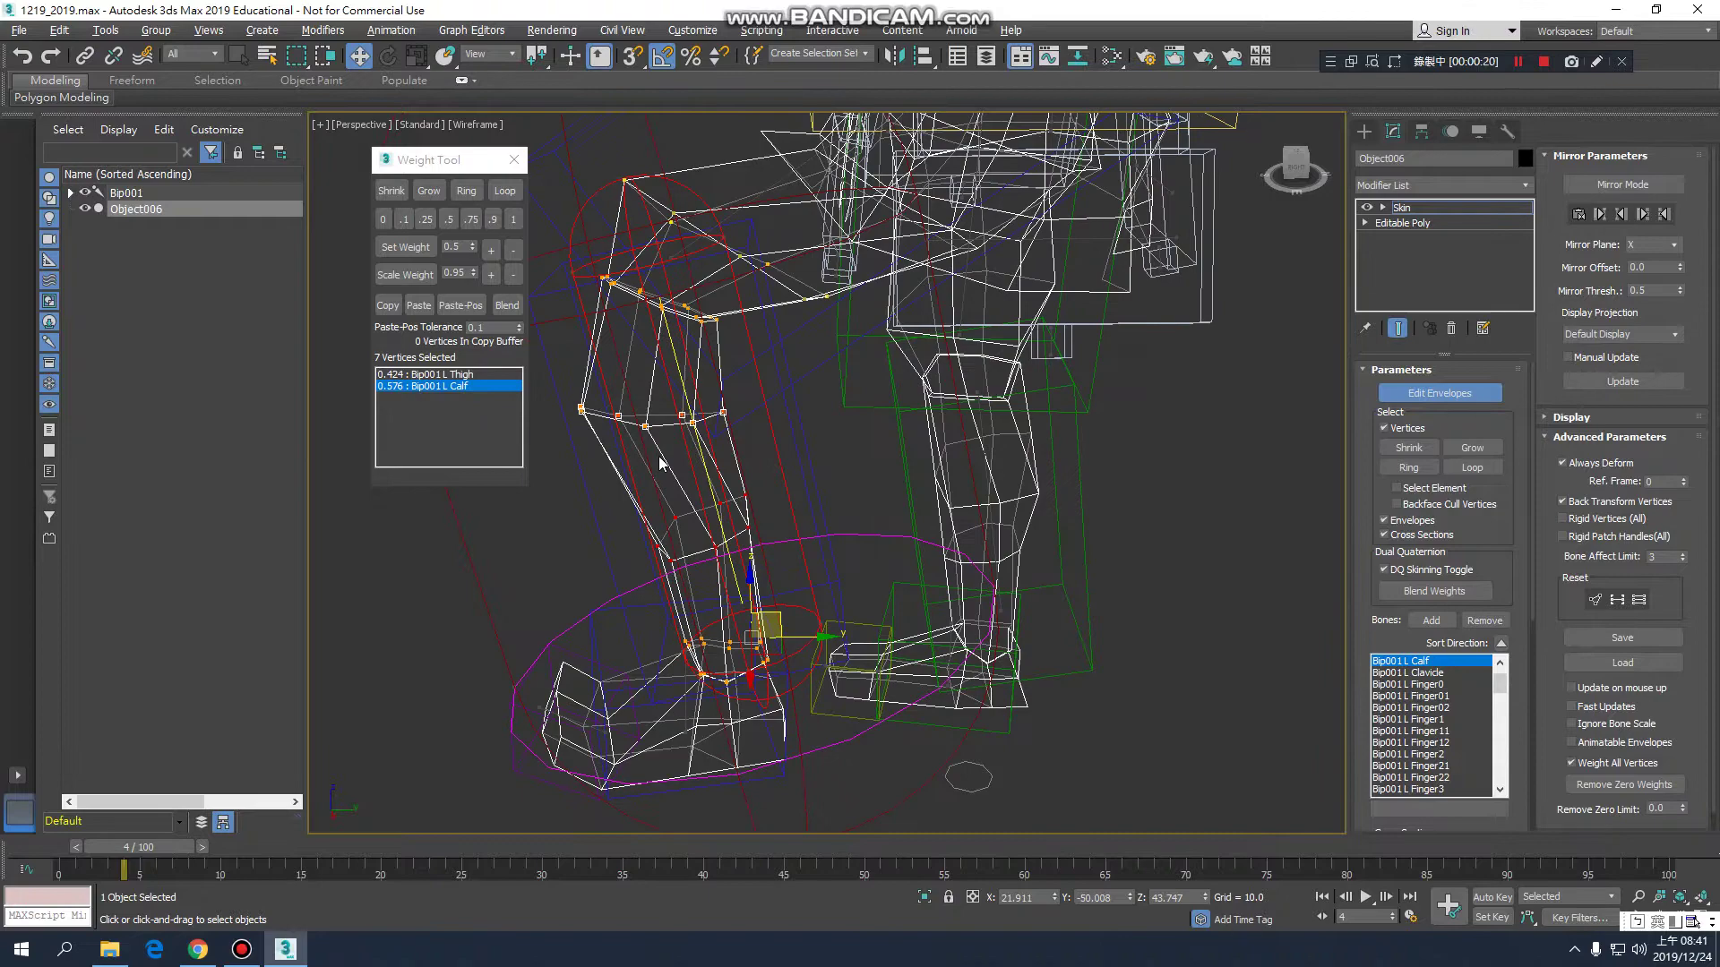
pyautogui.press('F3')
pyautogui.moveTo(712, 506)
pyautogui.keyDown('alt'); pyautogui.mouseDown(button='middle')
pyautogui.moveTo(678, 455)
pyautogui.moveTo(831, 433)
pyautogui.moveTo(696, 432)
pyautogui.moveTo(545, 389)
pyautogui.mouseUp(button='middle'); pyautogui.keyUp('alt')
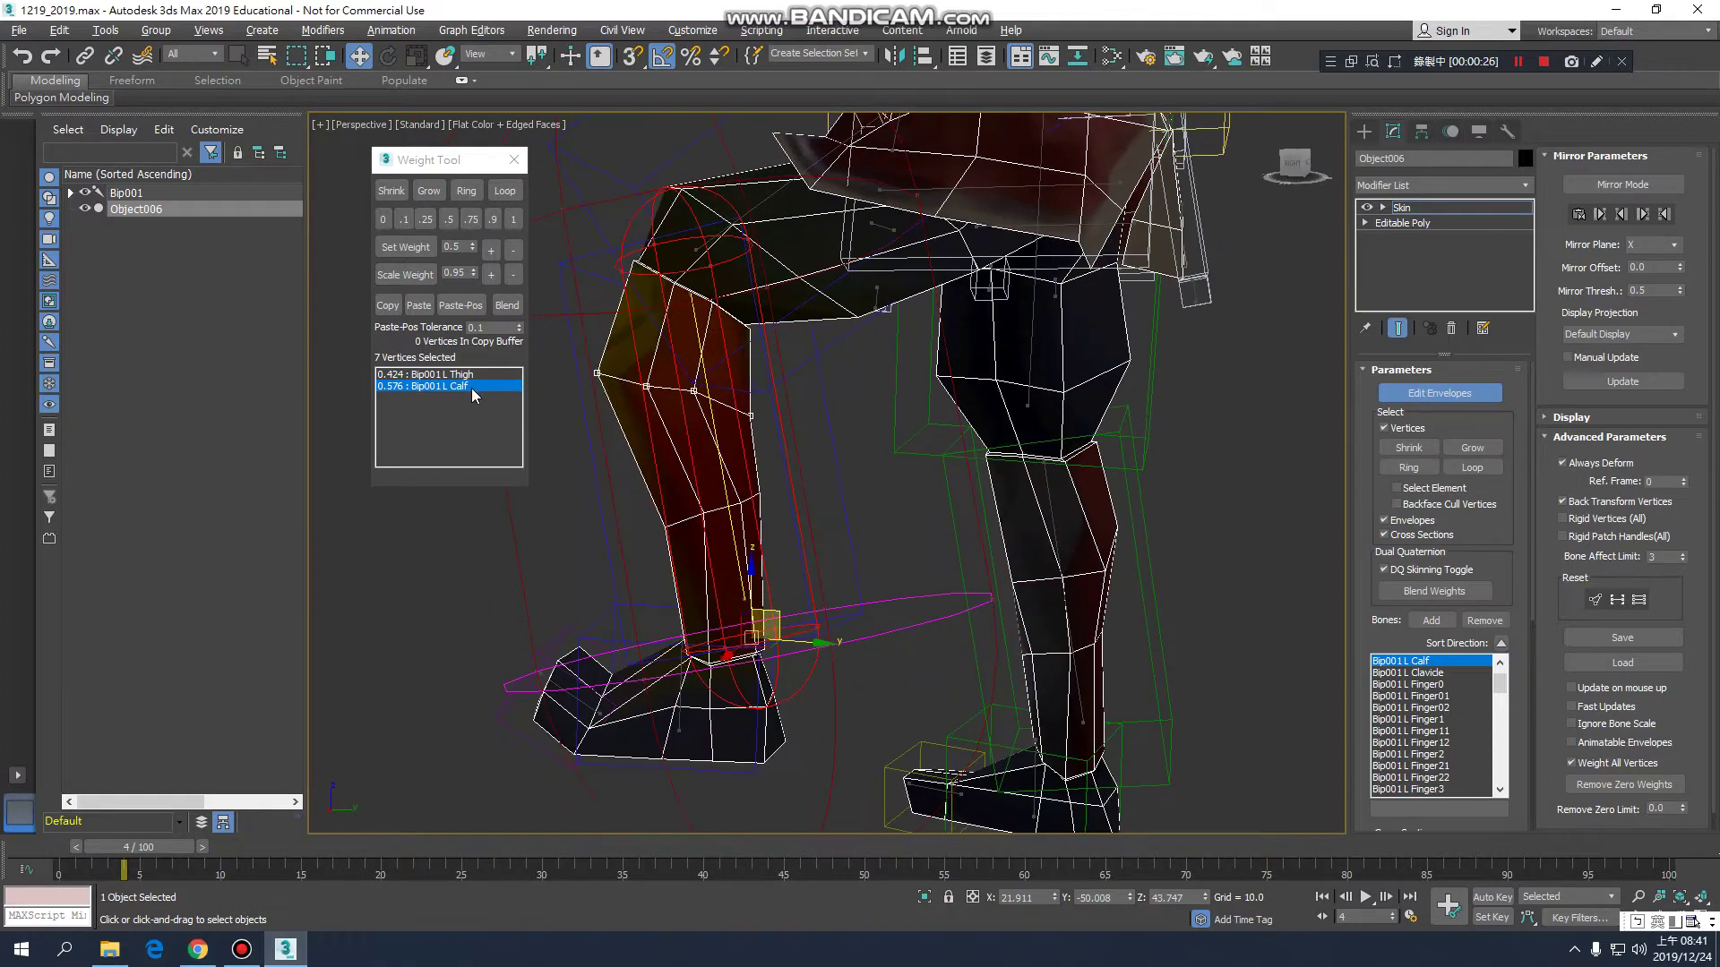
pyautogui.click(514, 221)
# - Examine the left calf's deformation at frame 5, and return to frame 0 for a closer view of the knee
pyautogui.keyDown('alt'); pyautogui.moveTo(718, 478); pyautogui.dragTo(712, 553, button='middle'); pyautogui.keyUp('alt')
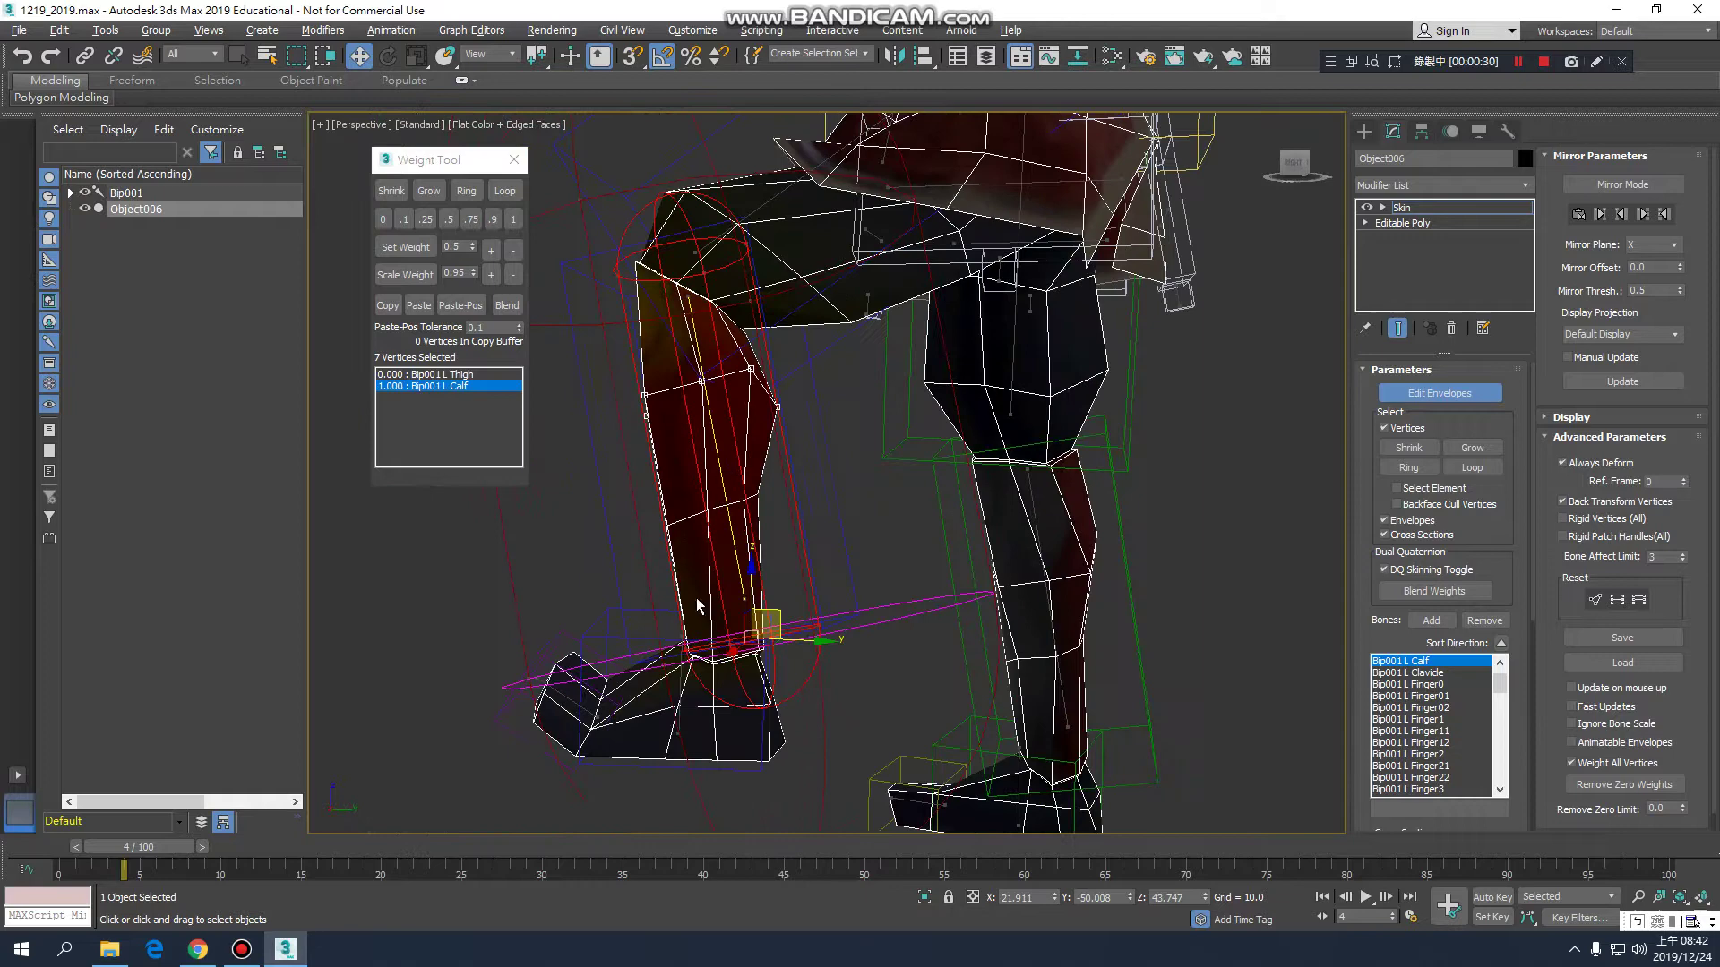
pyautogui.moveTo(159, 847)
pyautogui.mouseDown()
pyautogui.moveTo(239, 847)
pyautogui.moveTo(181, 843)
pyautogui.mouseUp()
pyautogui.press('w')
pyautogui.moveTo(799, 348); pyautogui.dragTo(770, 498, button='middle')
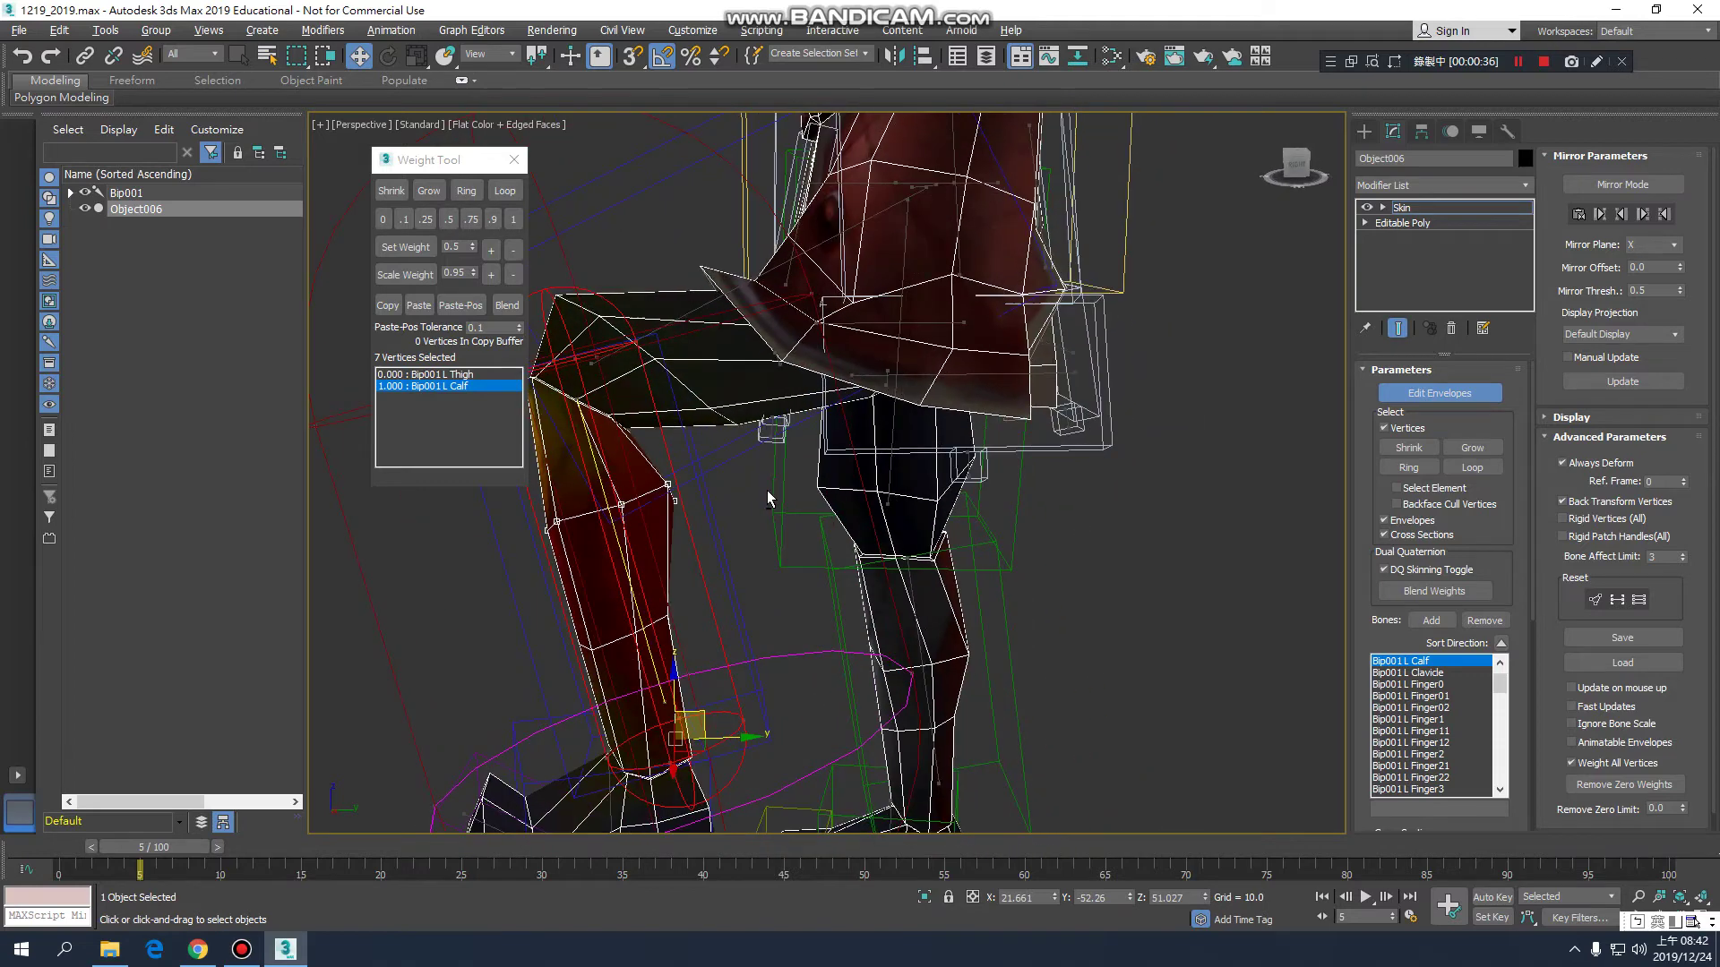
pyautogui.moveTo(573, 421); pyautogui.dragTo(681, 470, button='middle')
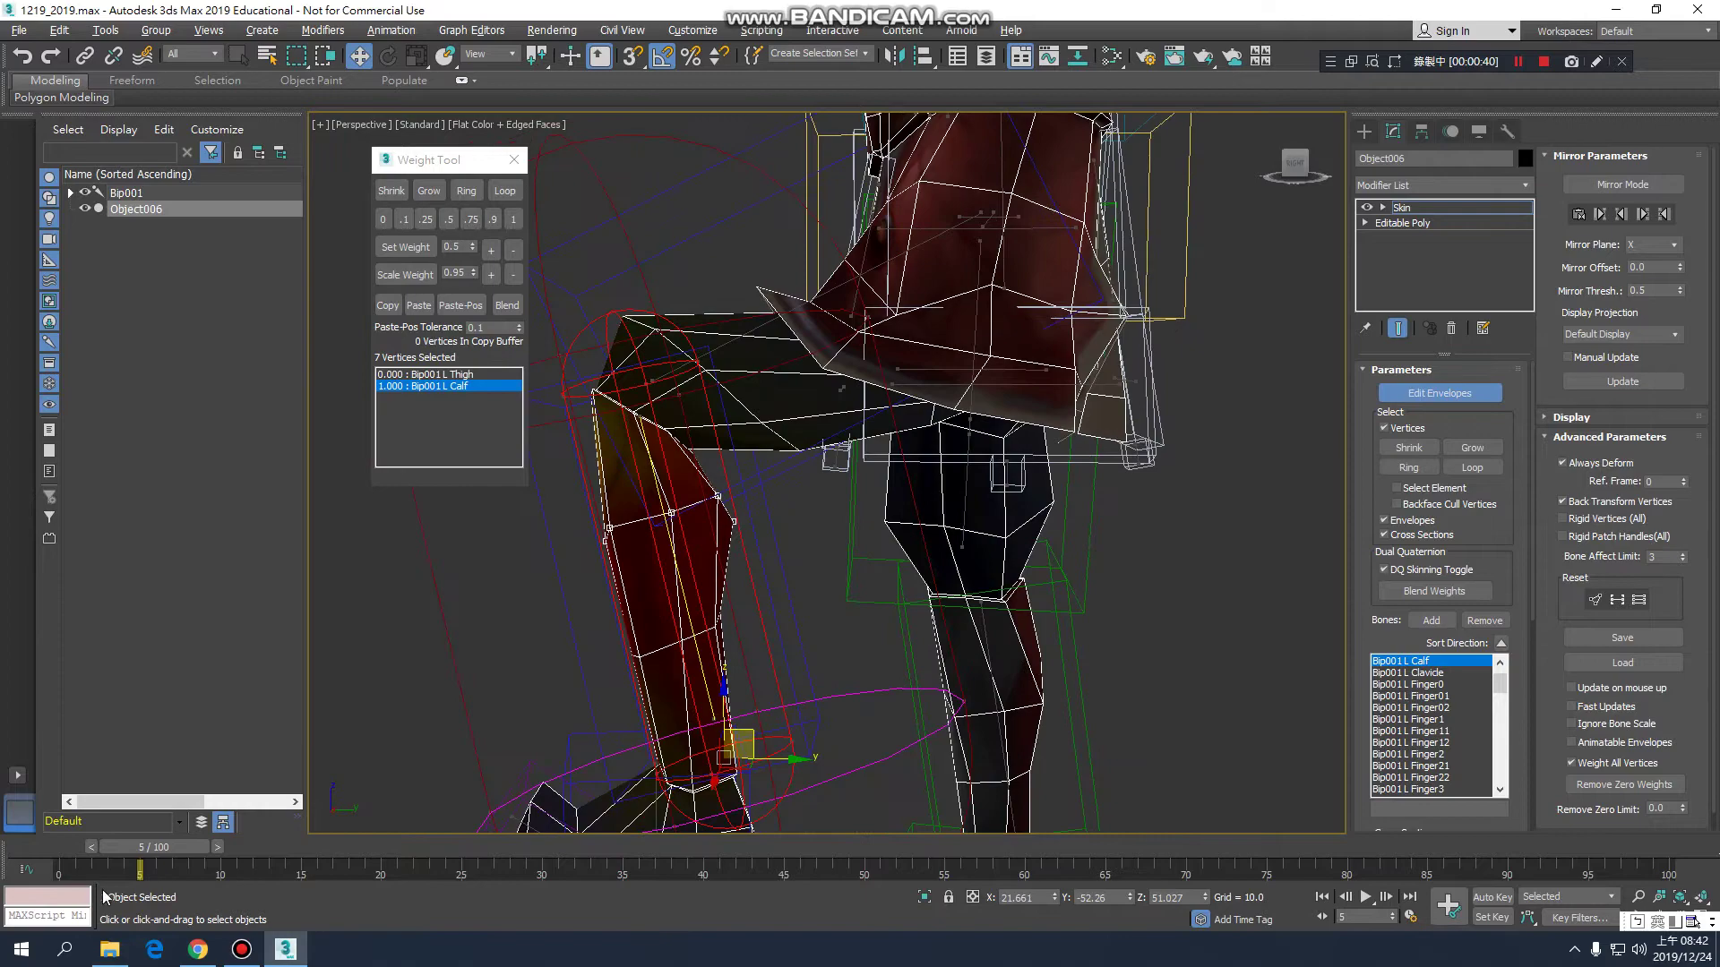
pyautogui.moveTo(154, 862); pyautogui.dragTo(77, 871)
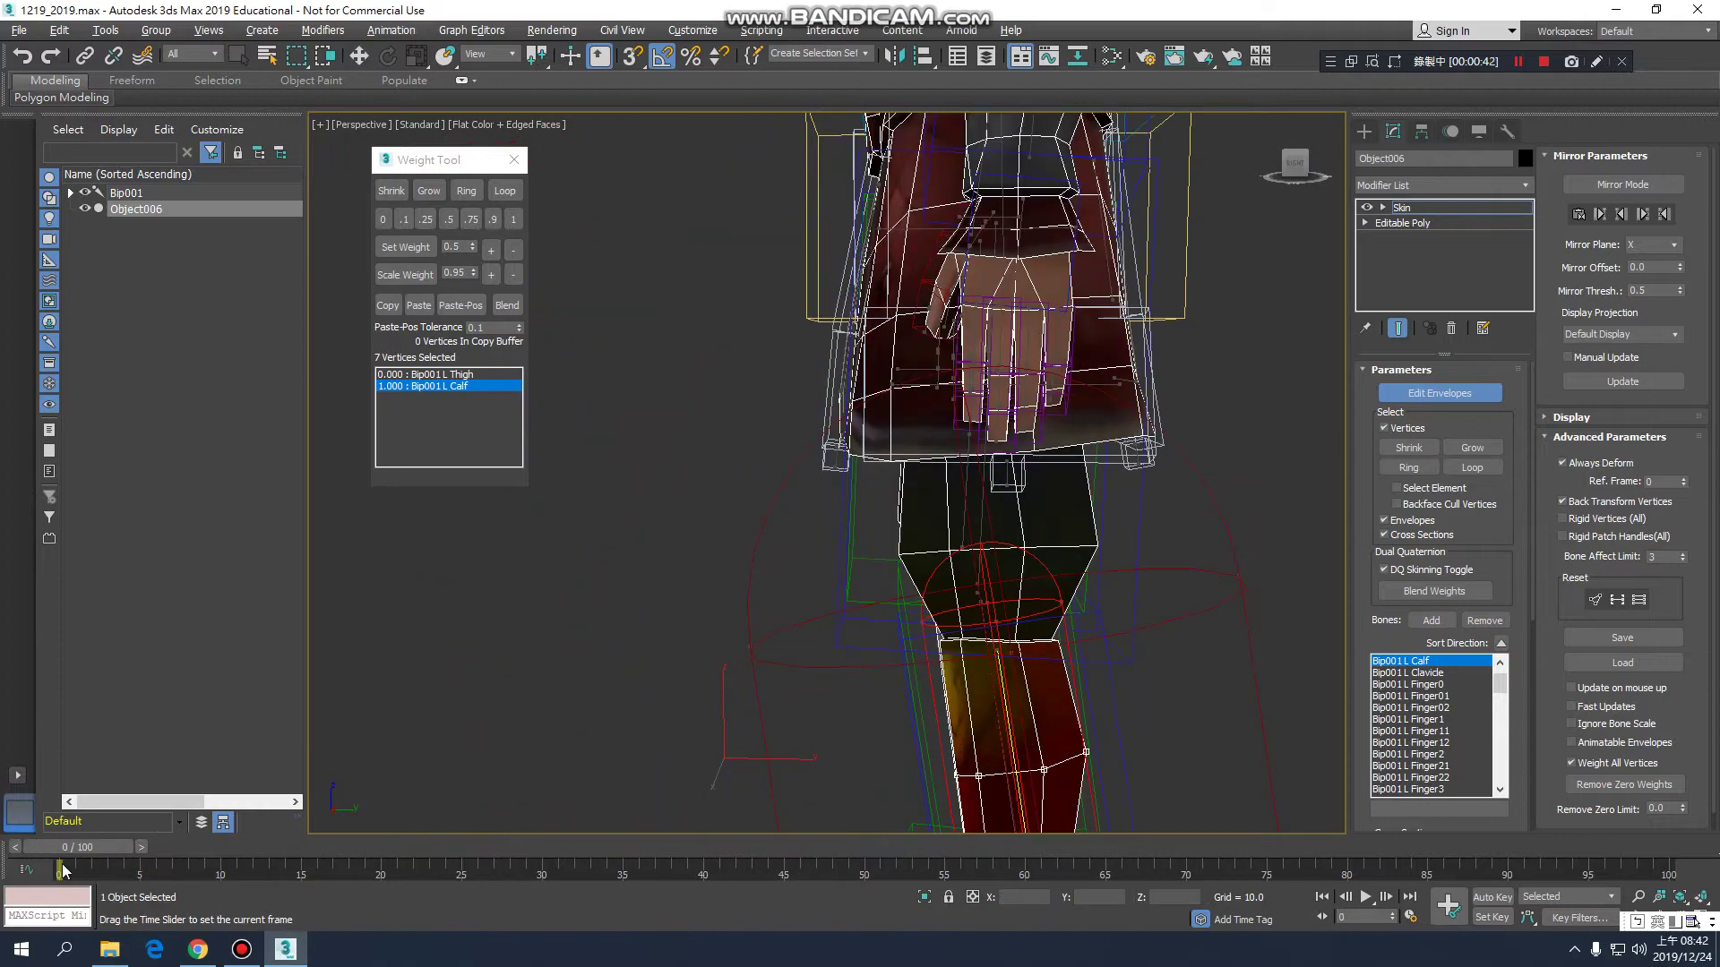
pyautogui.moveTo(1081, 571); pyautogui.dragTo(934, 542, button='middle')
pyautogui.keyDown('alt'); pyautogui.moveTo(846, 586); pyautogui.dragTo(930, 645, button='middle'); pyautogui.keyUp('alt')
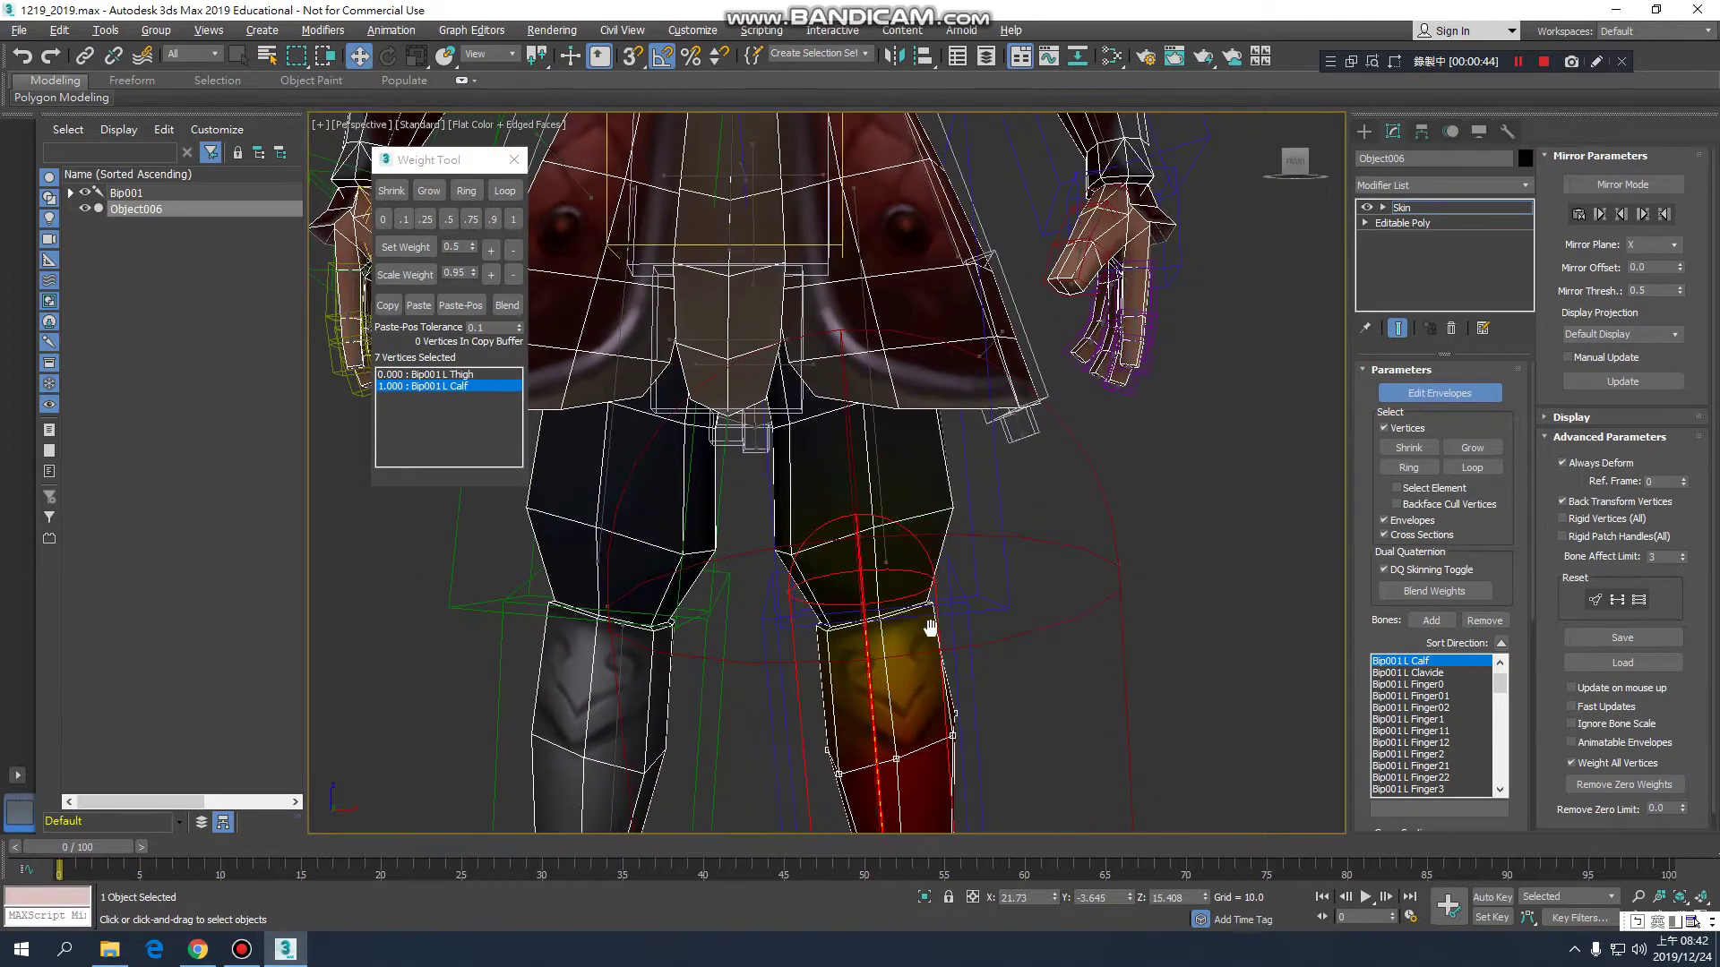
pyautogui.scroll(3, 932, 627)
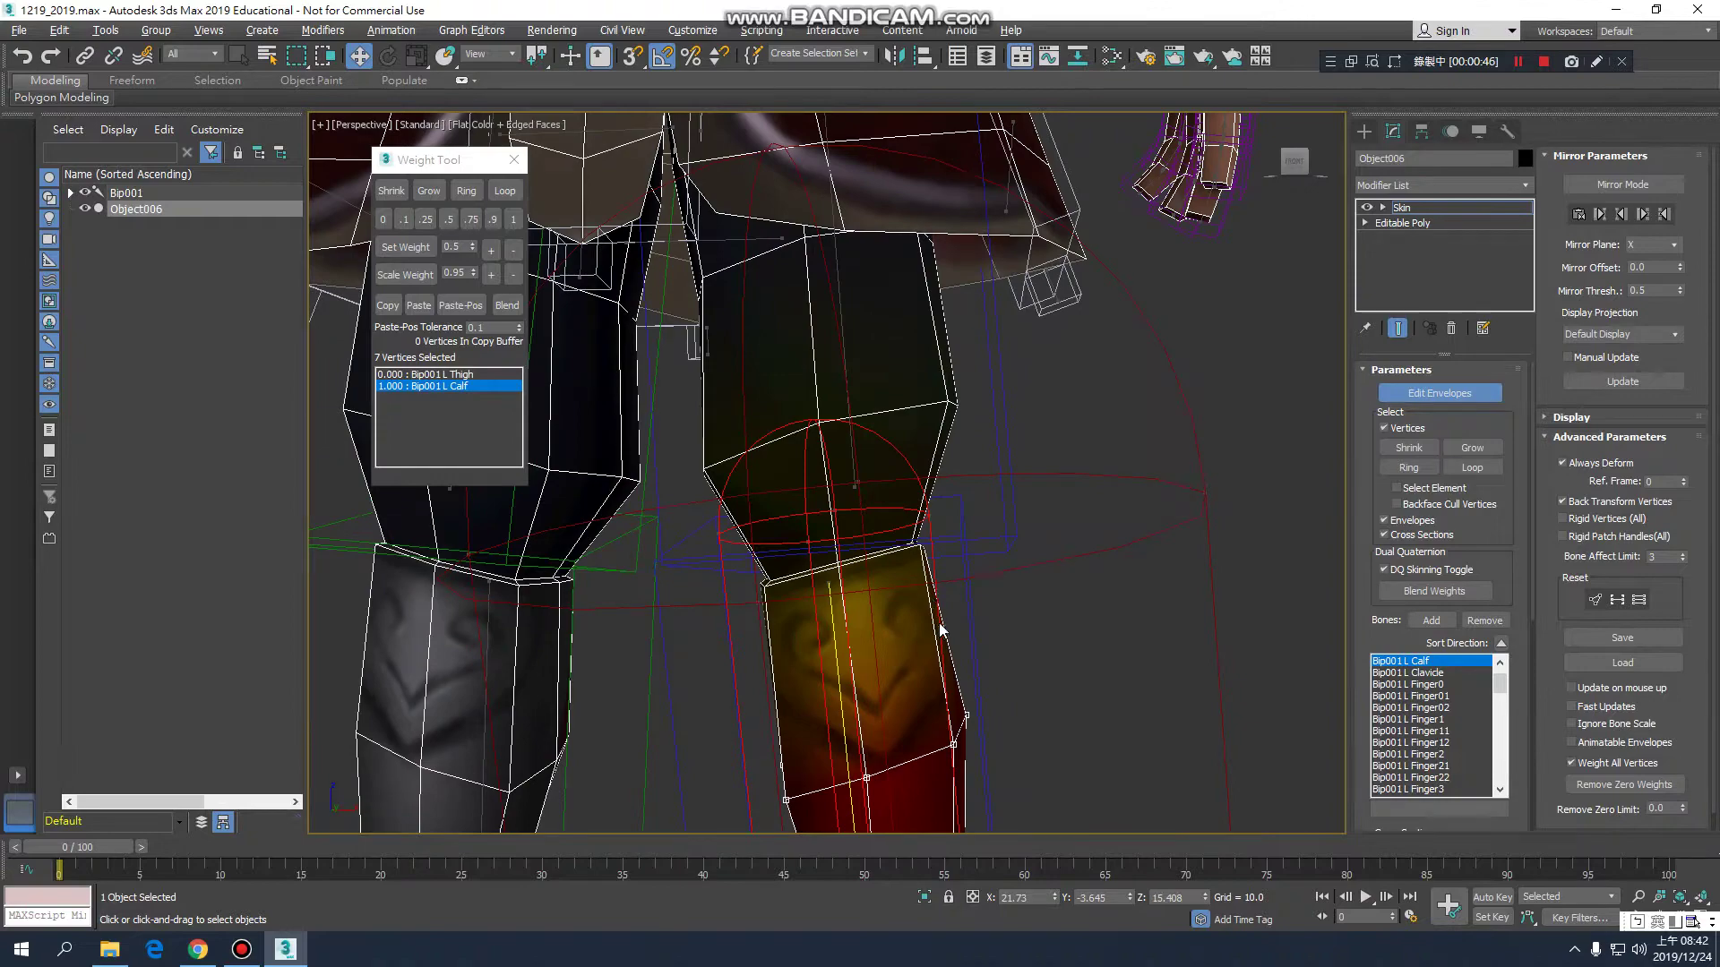
# - Select the vertices around the left knee joint and split their weight evenly, 0.5 each, between L Thigh and L Calf
pyautogui.press('F3')
pyautogui.moveTo(996, 607); pyautogui.dragTo(710, 534)
pyautogui.keyDown('alt'); pyautogui.moveTo(710, 533); pyautogui.dragTo(966, 582, button='middle'); pyautogui.keyUp('alt')
pyautogui.click(1001, 630)
pyautogui.moveTo(760, 556); pyautogui.dragTo(707, 537)
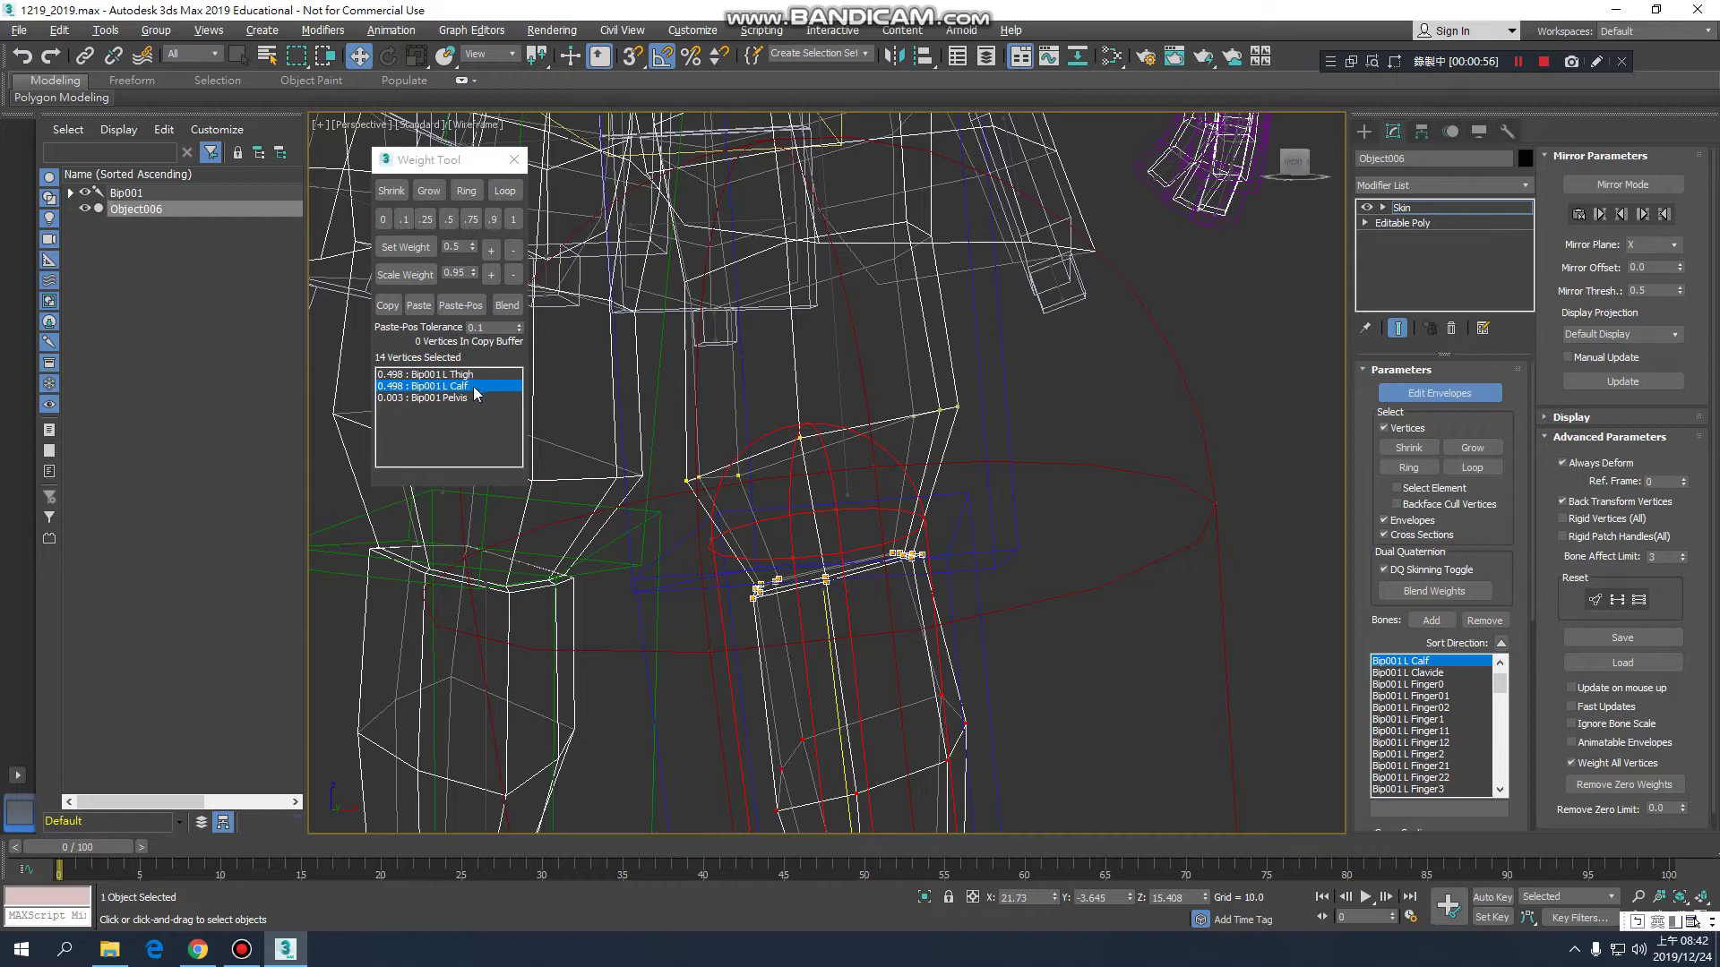
pyautogui.click(515, 221)
pyautogui.click(430, 374)
pyautogui.click(449, 220)
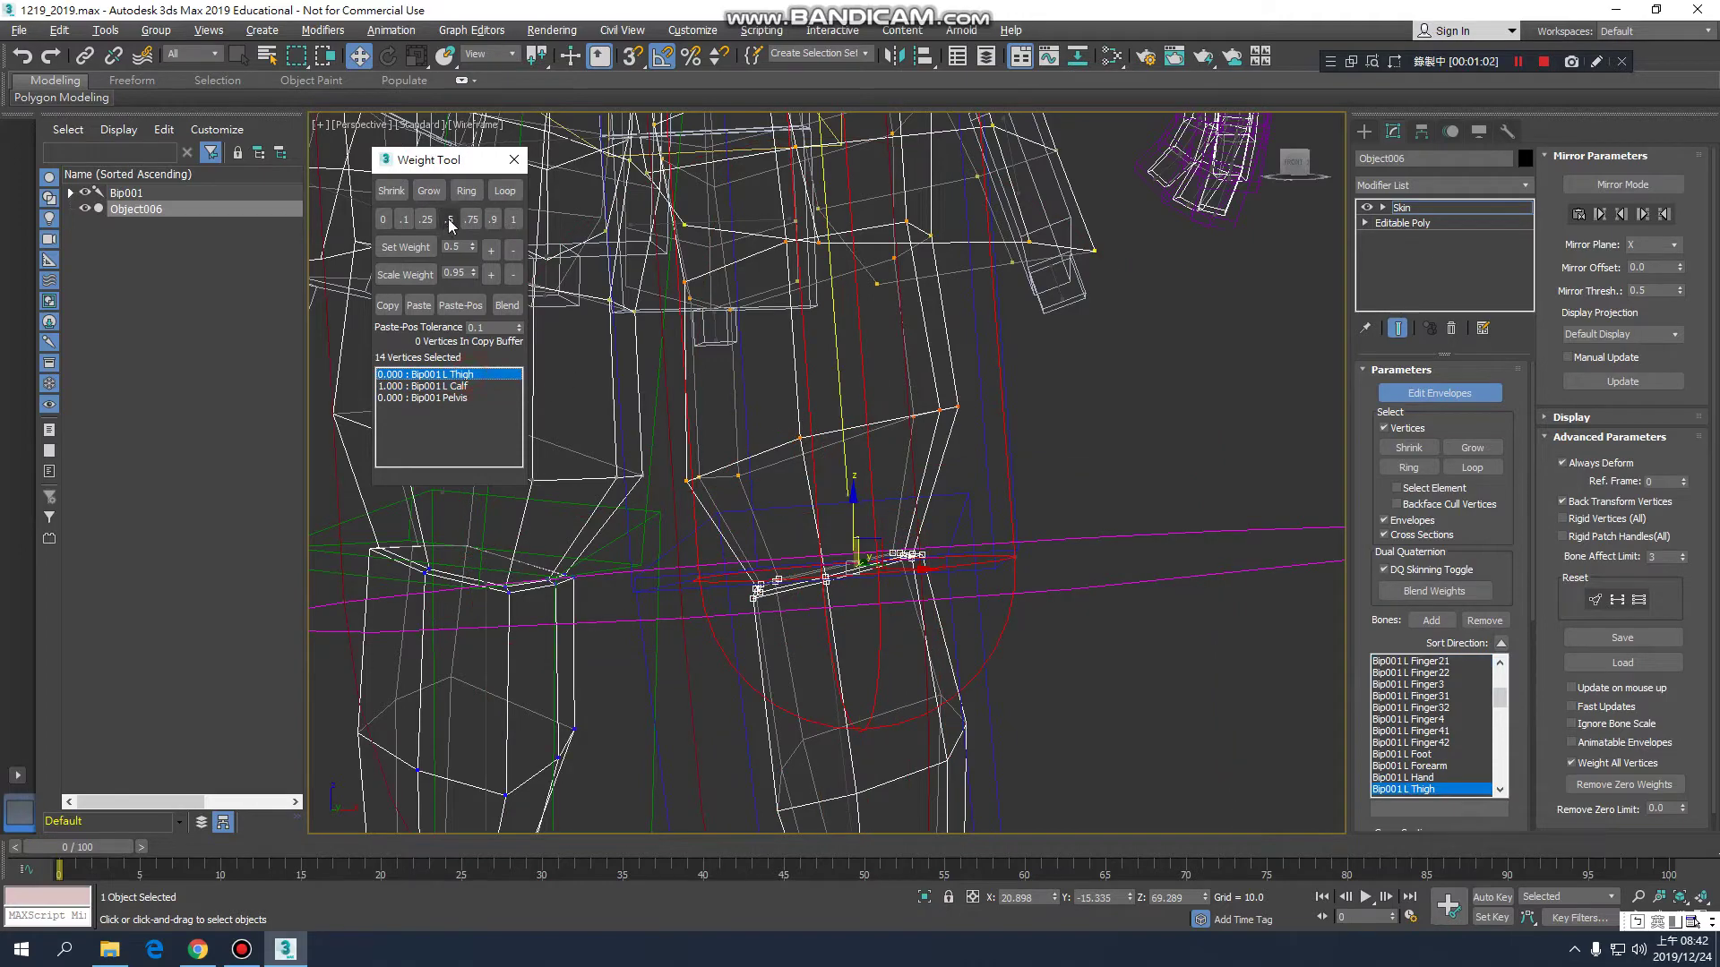
# - Scrub the animation to examine how the left knee bends from several angles, ending at frame 2 in wireframe
pyautogui.scroll(-3, 826, 566)
pyautogui.keyDown('alt'); pyautogui.moveTo(826, 565); pyautogui.dragTo(808, 652, button='middle'); pyautogui.keyUp('alt')
pyautogui.press('F3')
pyautogui.moveTo(95, 847); pyautogui.dragTo(136, 841)
pyautogui.moveTo(584, 614); pyautogui.dragTo(887, 619, button='middle')
pyautogui.moveTo(174, 852)
pyautogui.mouseDown()
pyautogui.moveTo(195, 847)
pyautogui.moveTo(156, 847)
pyautogui.moveTo(197, 834)
pyautogui.moveTo(135, 845)
pyautogui.moveTo(152, 840)
pyautogui.mouseUp()
pyautogui.press('w')
pyautogui.keyDown('alt'); pyautogui.moveTo(786, 613); pyautogui.dragTo(556, 614, button='middle'); pyautogui.keyUp('alt')
pyautogui.keyDown('alt'); pyautogui.moveTo(788, 503); pyautogui.dragTo(935, 486, button='middle'); pyautogui.keyUp('alt')
pyautogui.press('F3')
pyautogui.scroll(5, 743, 511)
pyautogui.moveTo(906, 472); pyautogui.dragTo(954, 419)
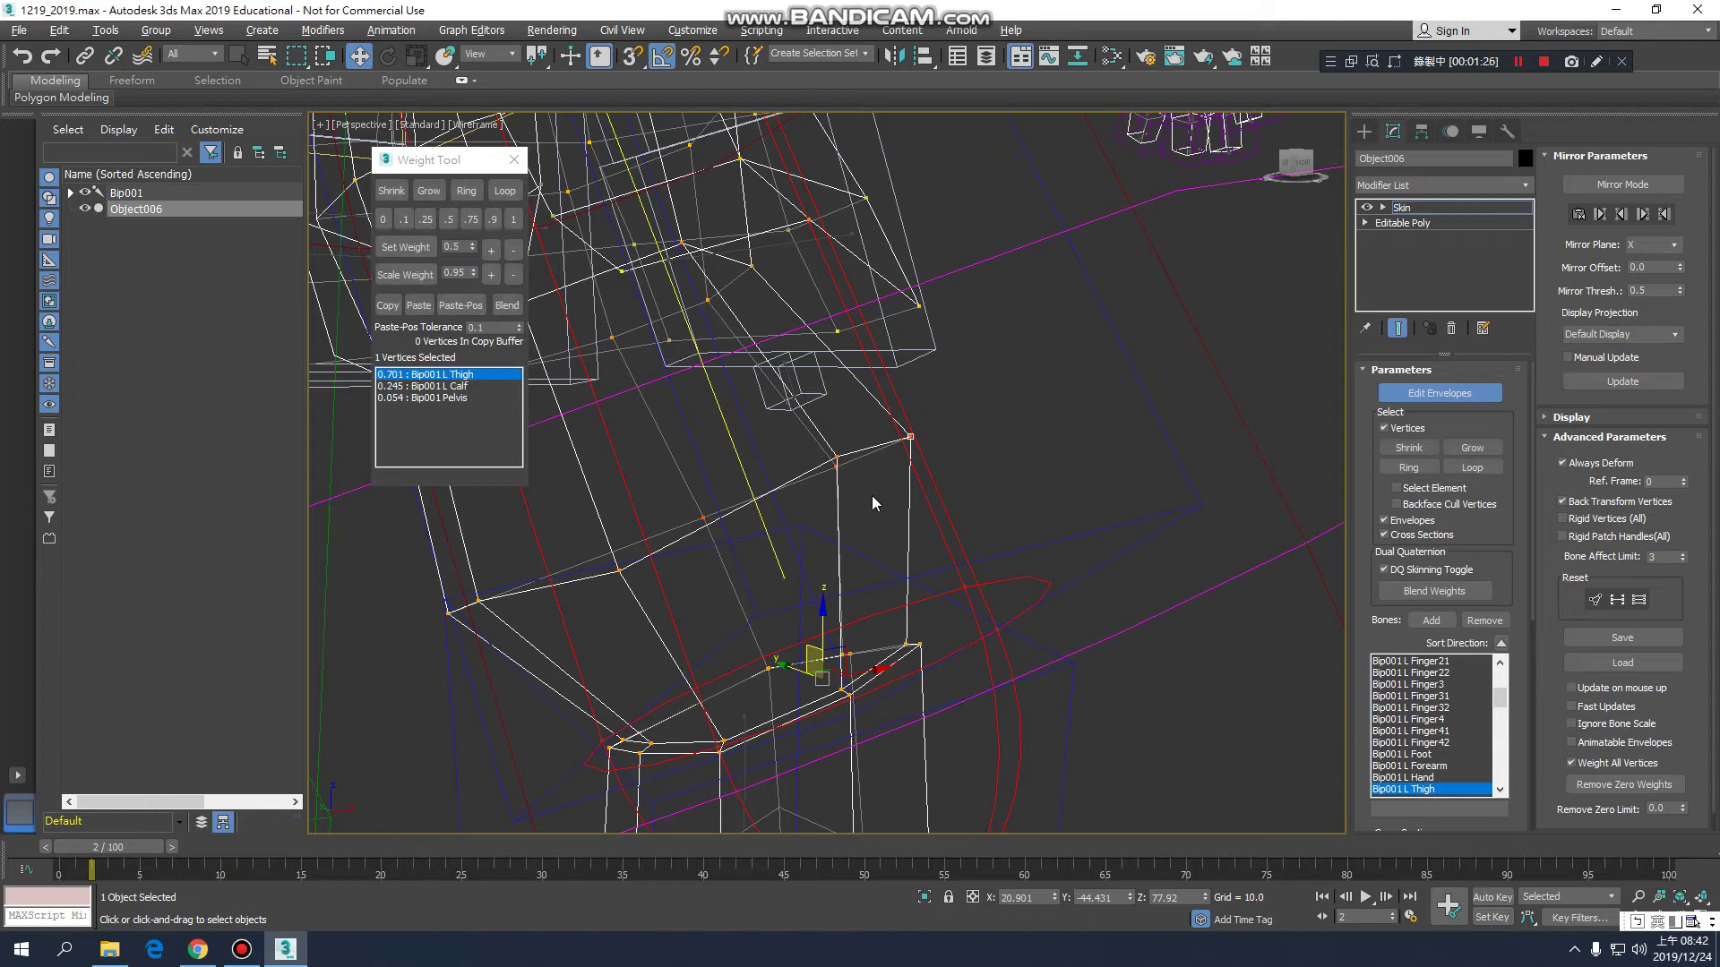
pyautogui.click(982, 519)
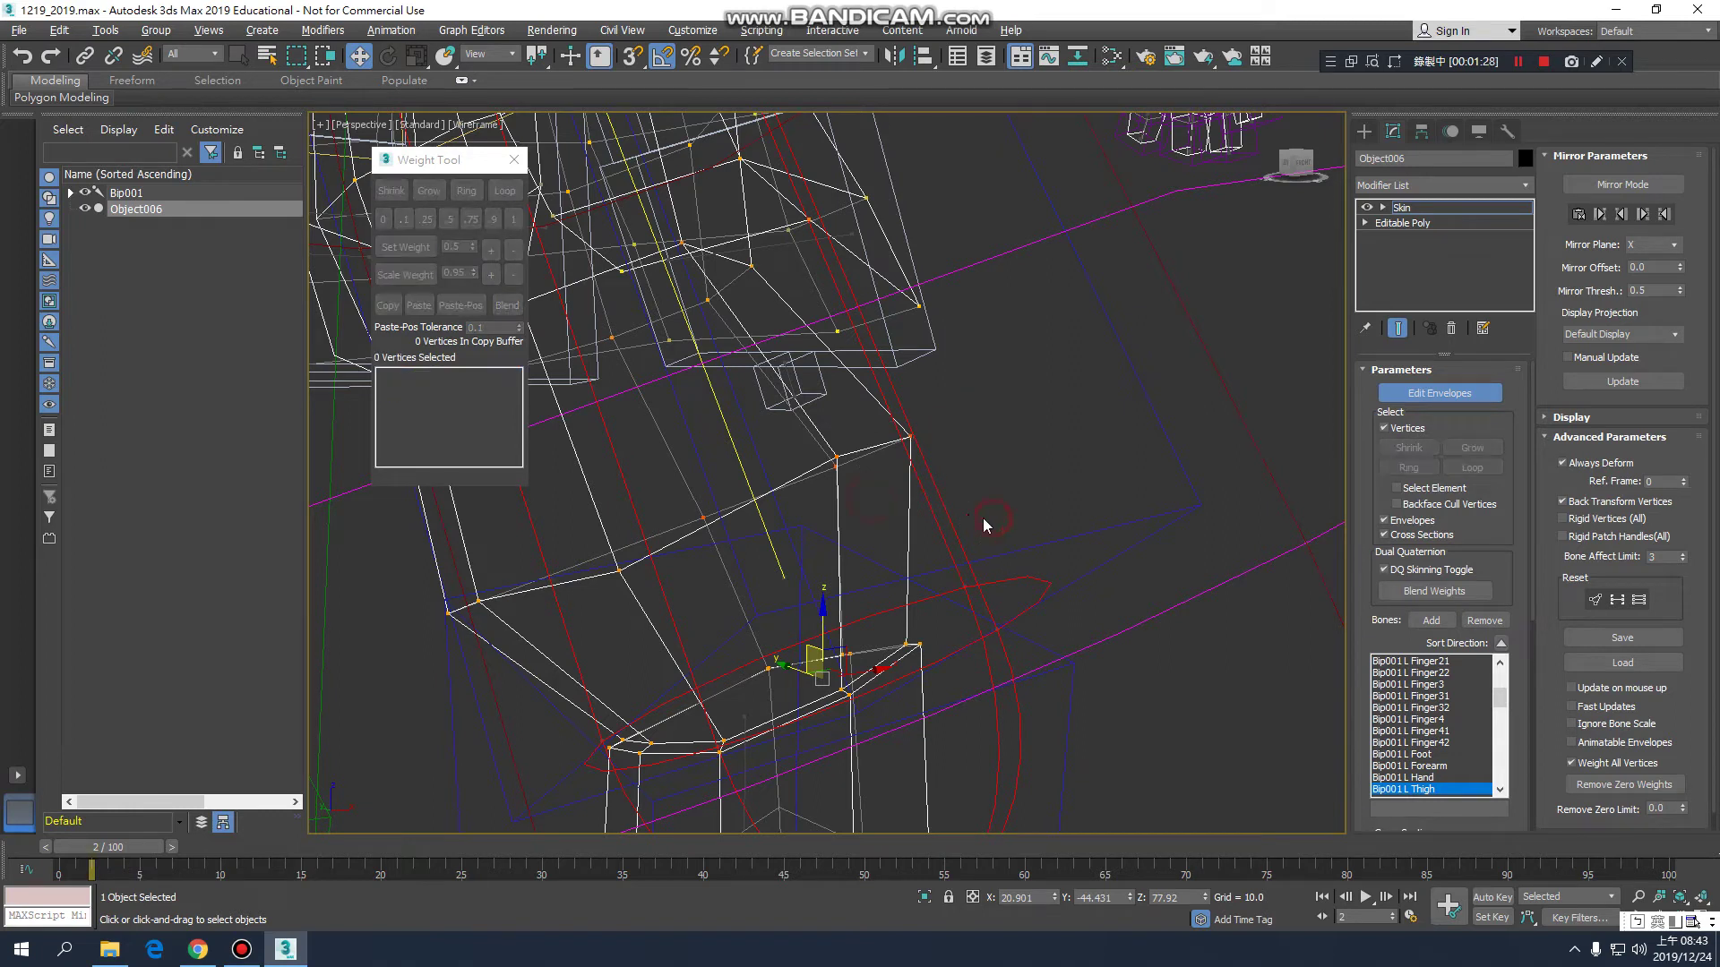
pyautogui.moveTo(806, 436); pyautogui.dragTo(805, 438)
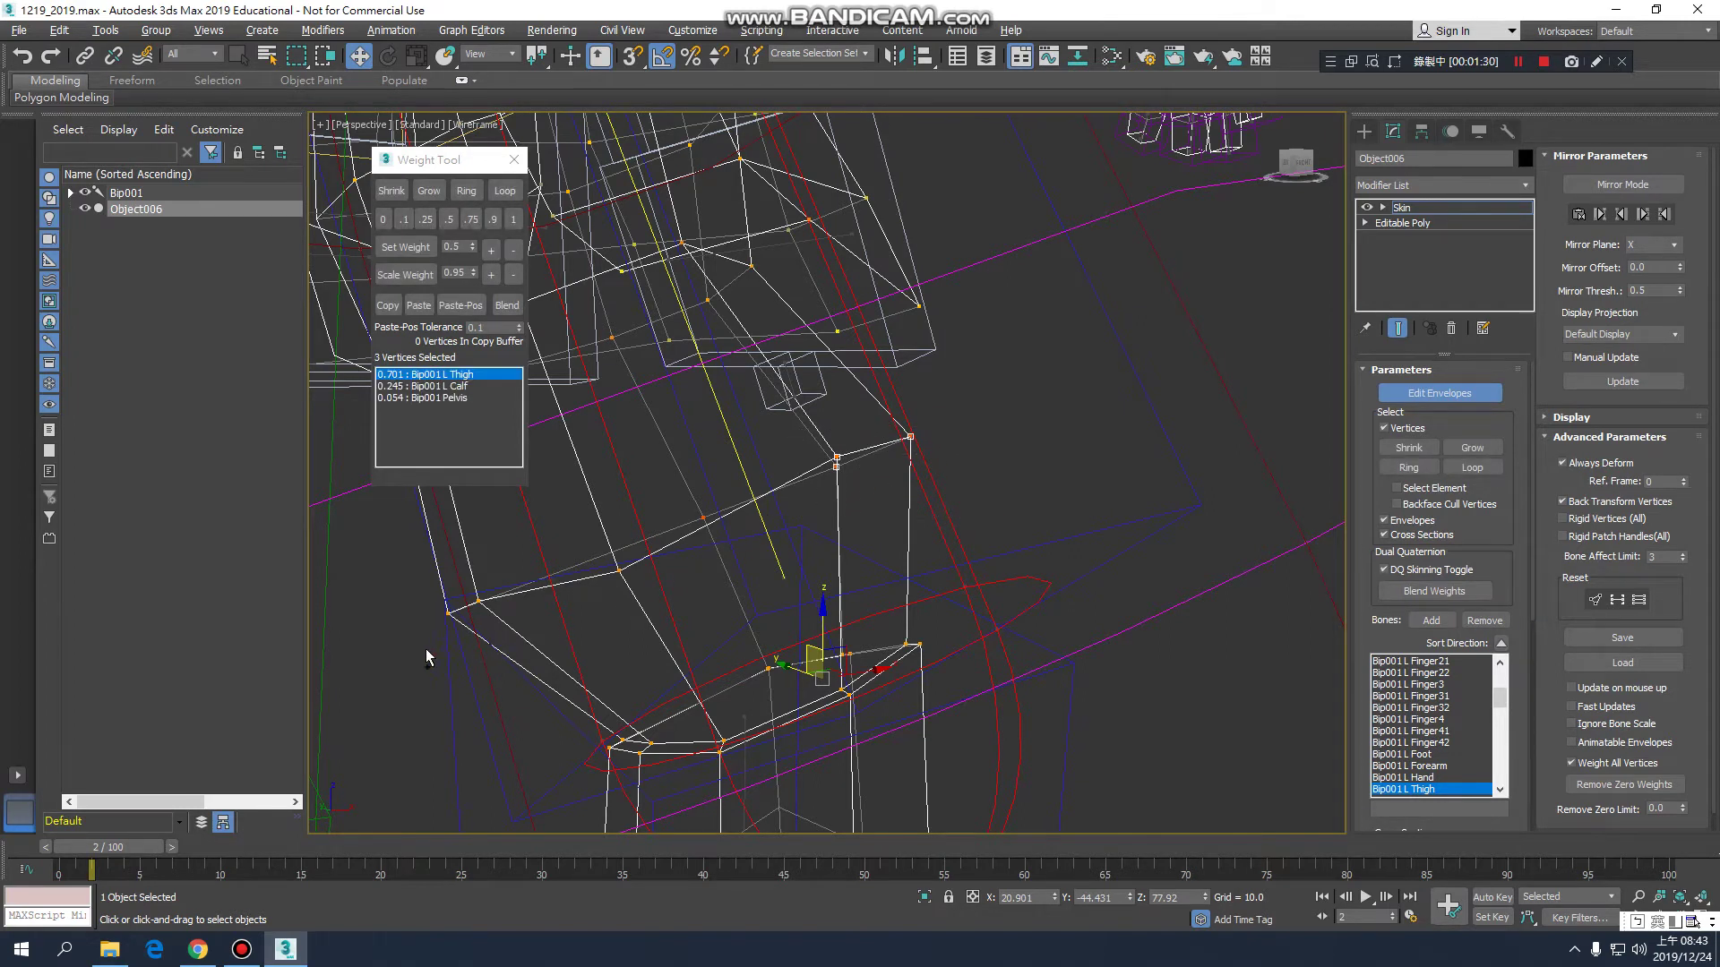
pyautogui.click(959, 475)
pyautogui.moveTo(883, 455); pyautogui.dragTo(888, 464)
pyautogui.keyDown('alt'); pyautogui.moveTo(889, 464); pyautogui.dragTo(929, 491, button='middle'); pyautogui.keyUp('alt')
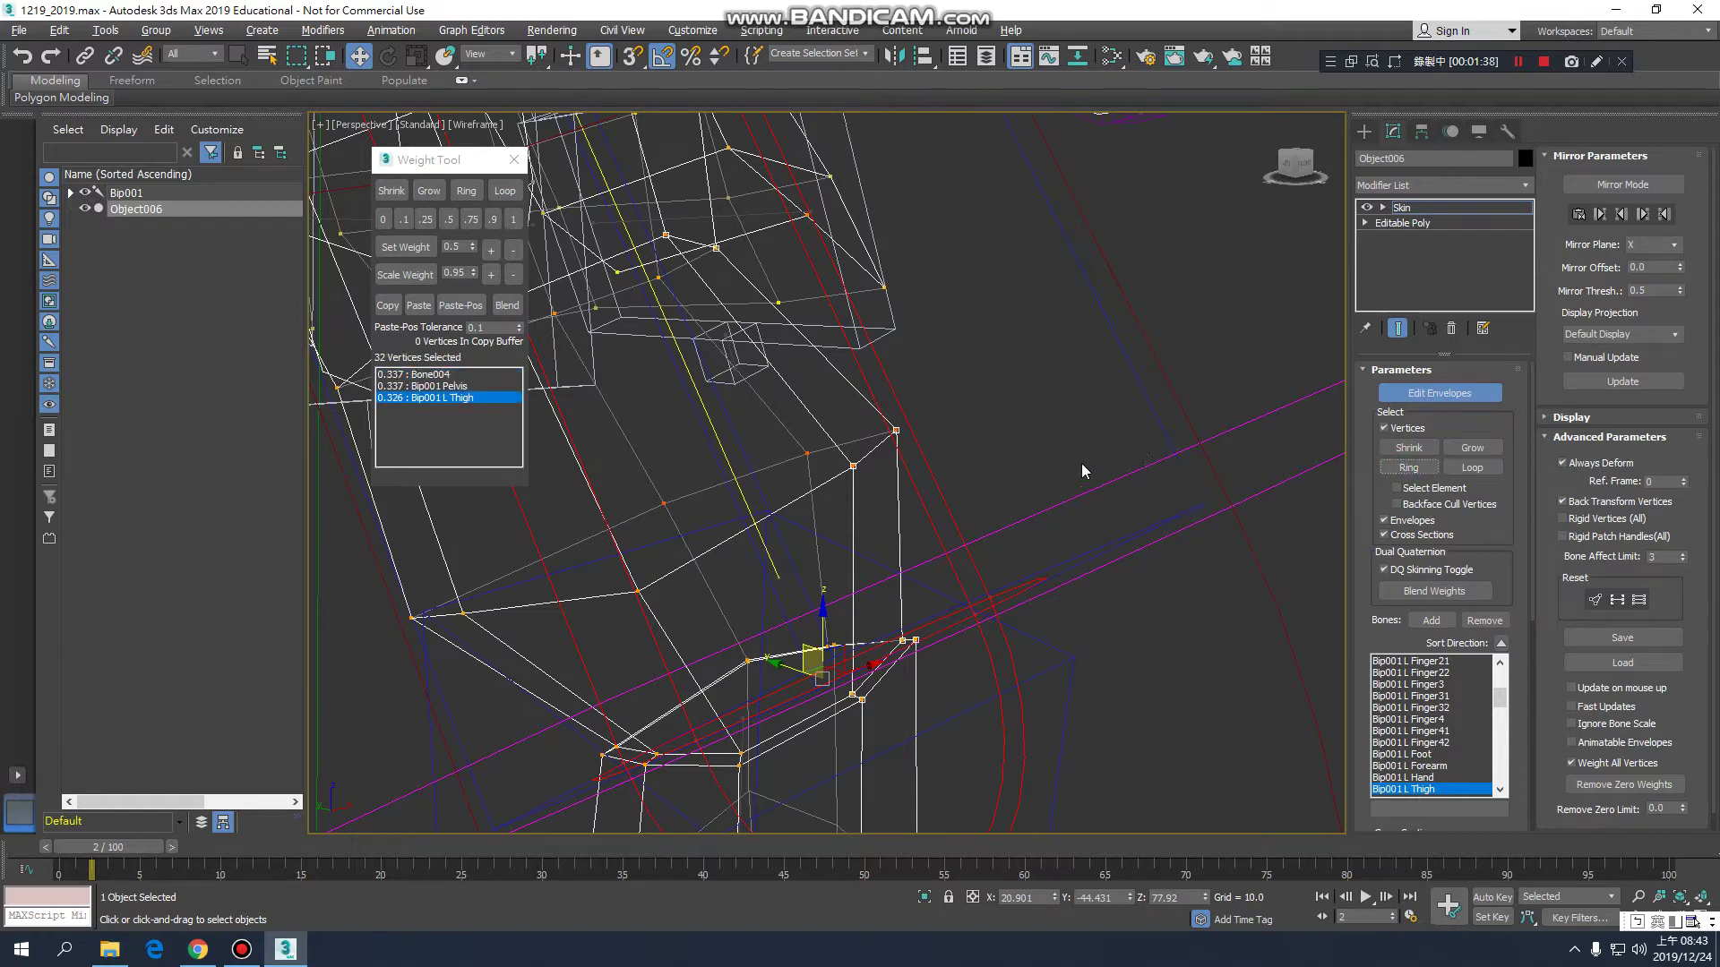
pyautogui.click(1057, 458)
# - Select the full vertex loop on the lower left thigh above the knee and set its L Thigh weight to 1
pyautogui.moveTo(882, 450); pyautogui.dragTo(868, 464)
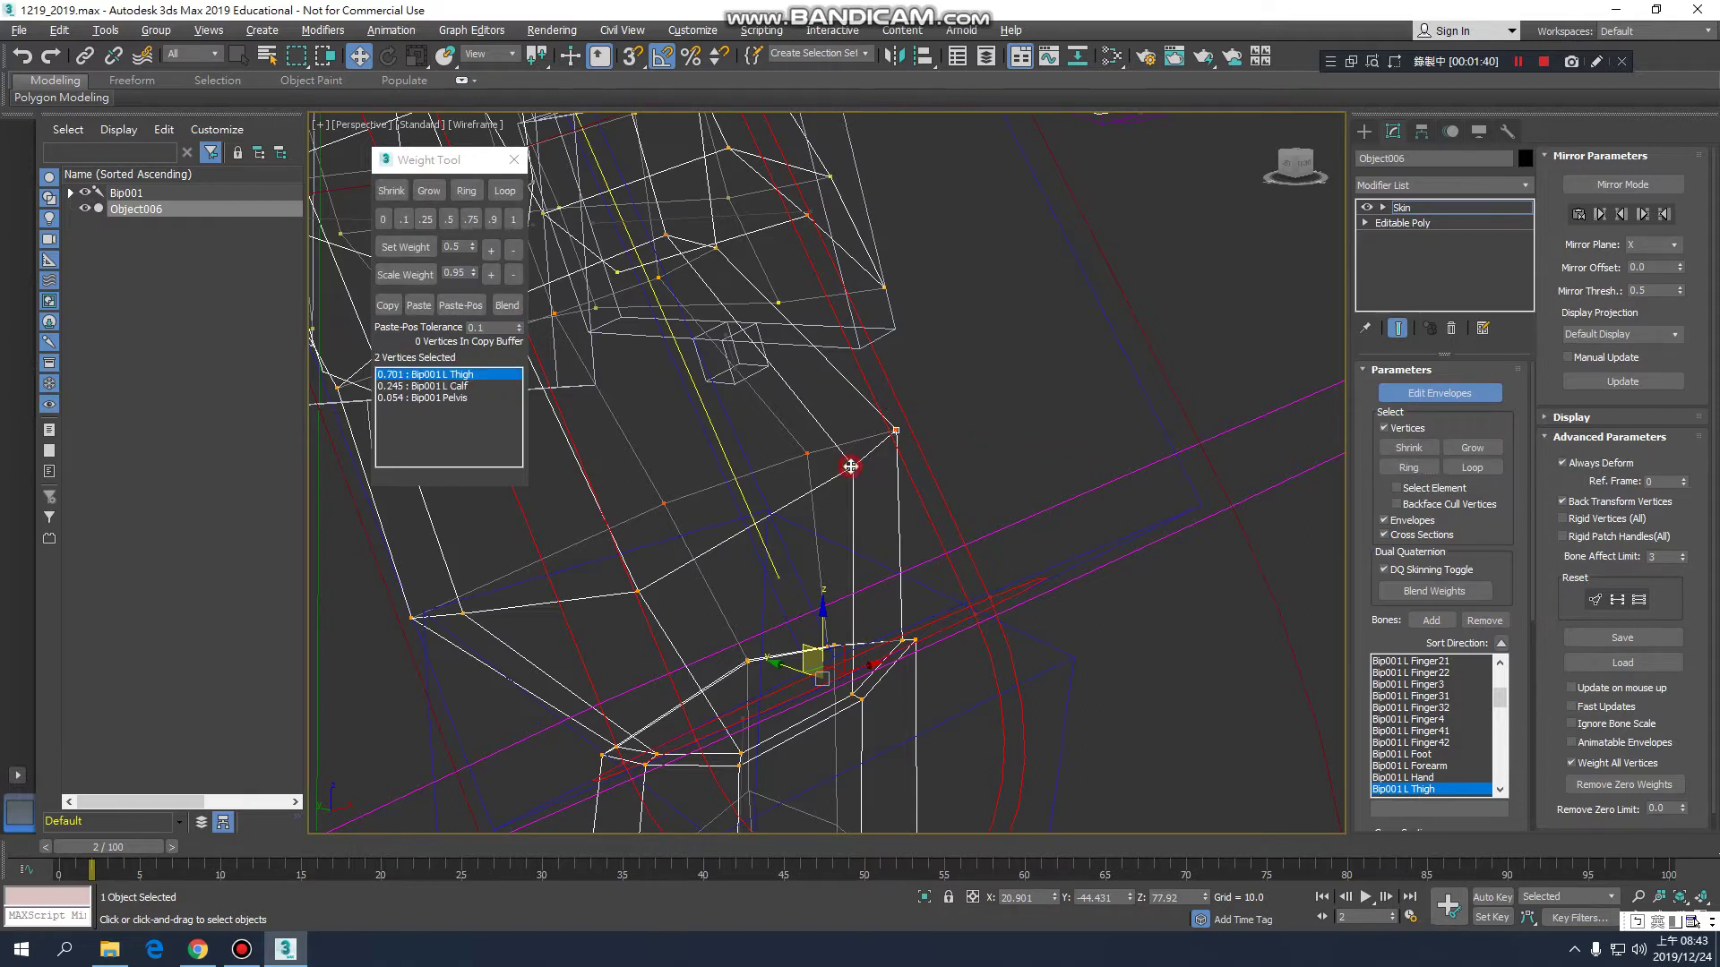
pyautogui.click(1419, 473)
pyautogui.click(1469, 467)
pyautogui.moveTo(809, 564); pyautogui.dragTo(830, 539, button='middle')
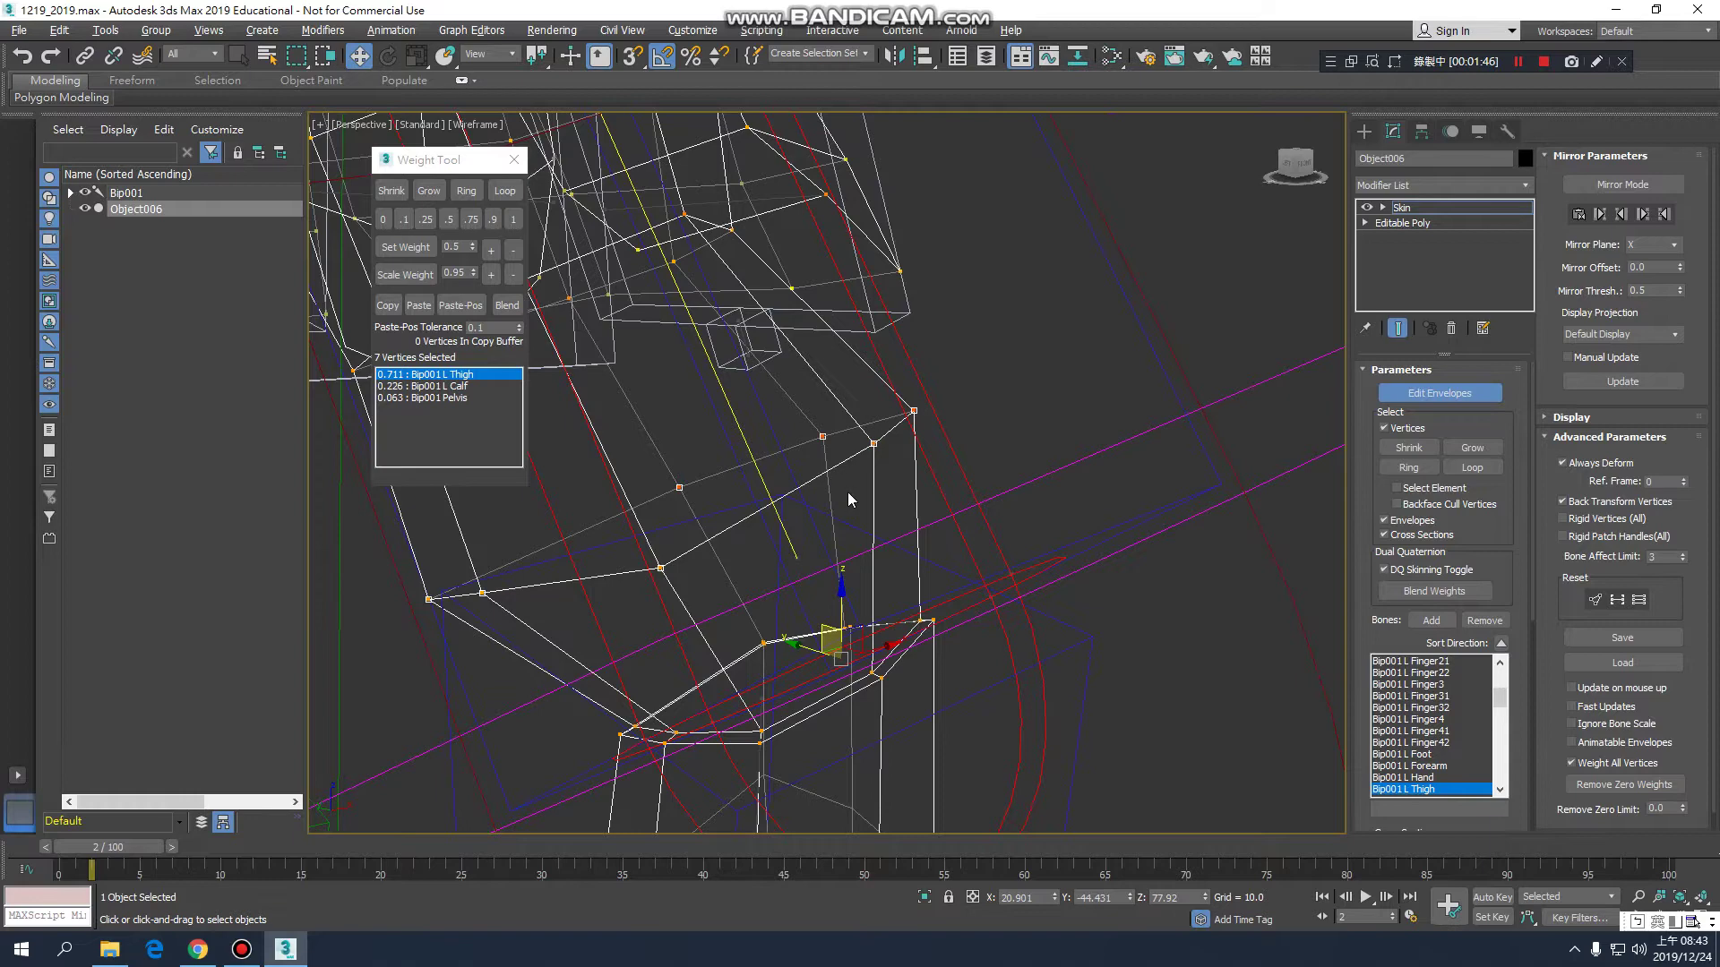
pyautogui.press('F3')
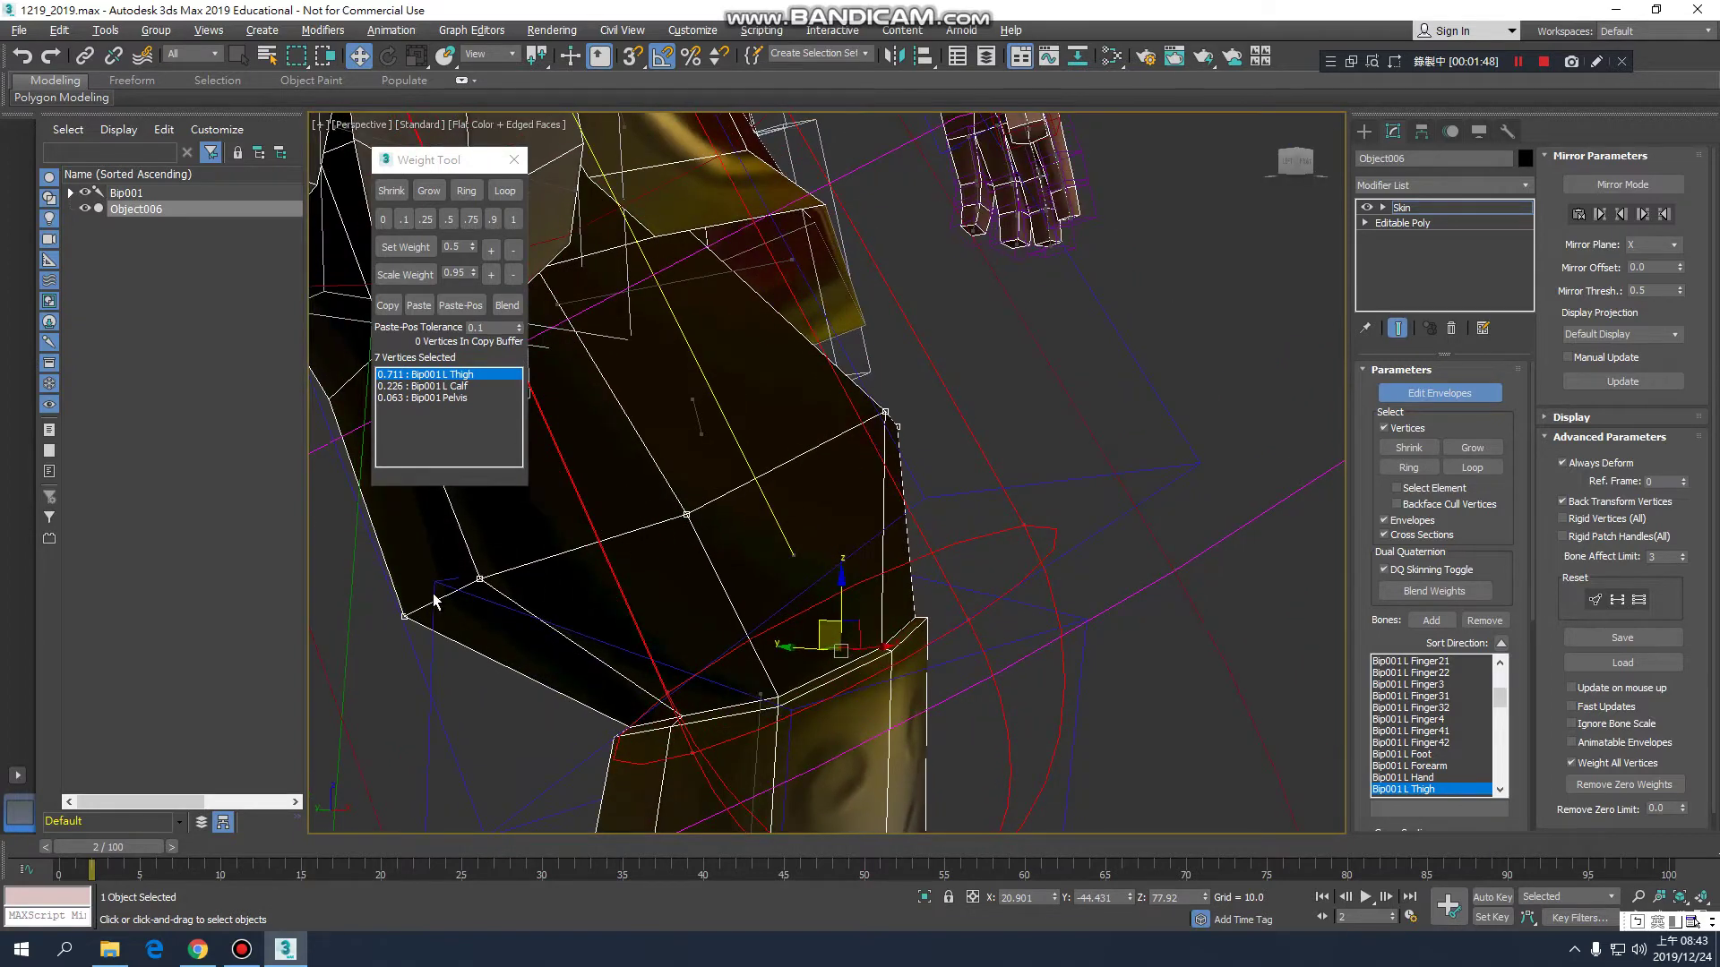
pyautogui.press('F3')
pyautogui.keyDown('alt'); pyautogui.moveTo(864, 530); pyautogui.dragTo(801, 550, button='middle'); pyautogui.keyUp('alt')
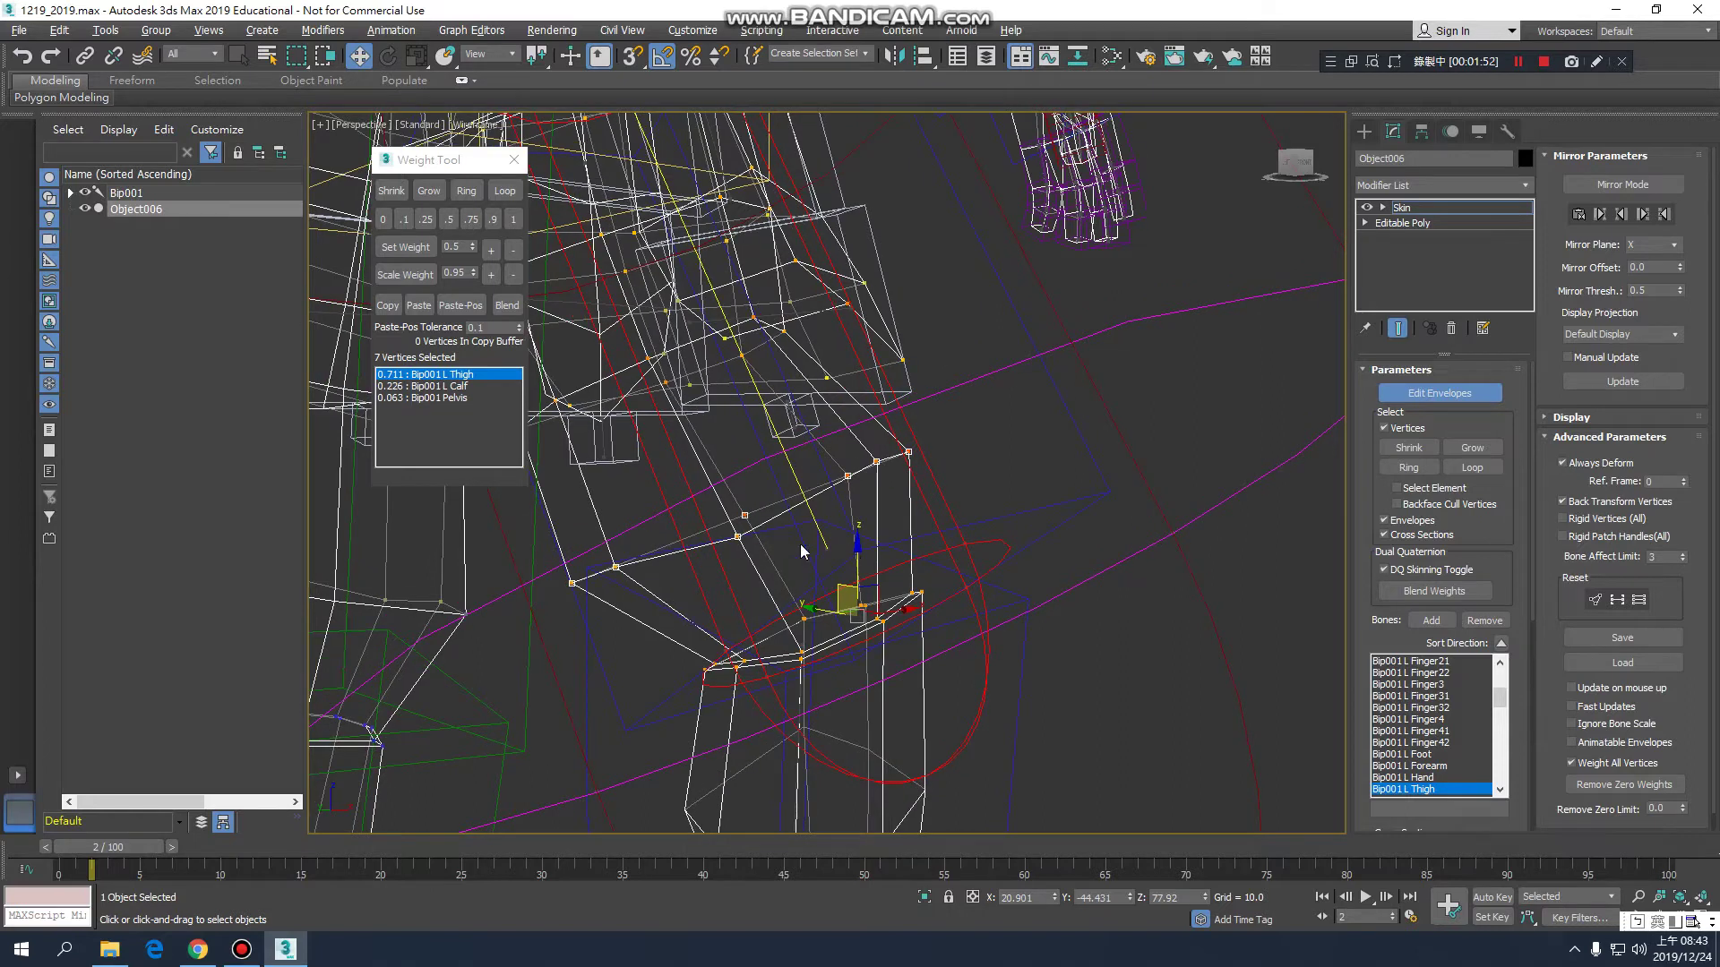
pyautogui.click(511, 219)
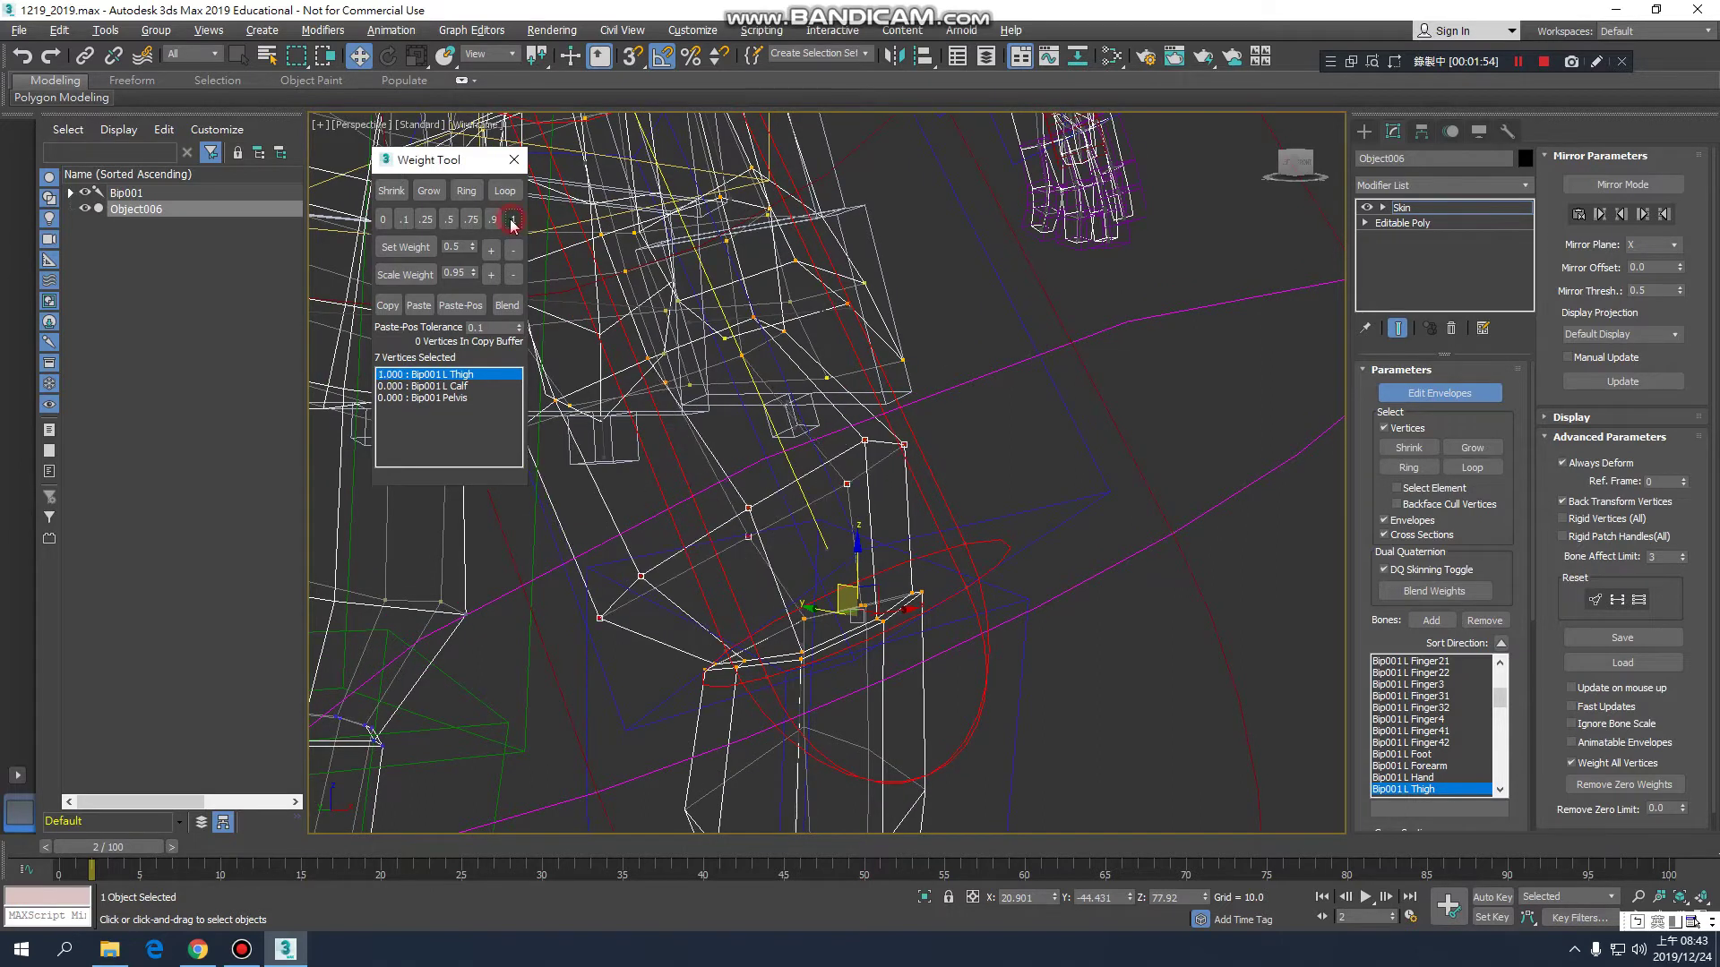
# - Examine the shaded left thigh and knee in the bent pose at frame 5, up close and from a distance
pyautogui.press('F3')
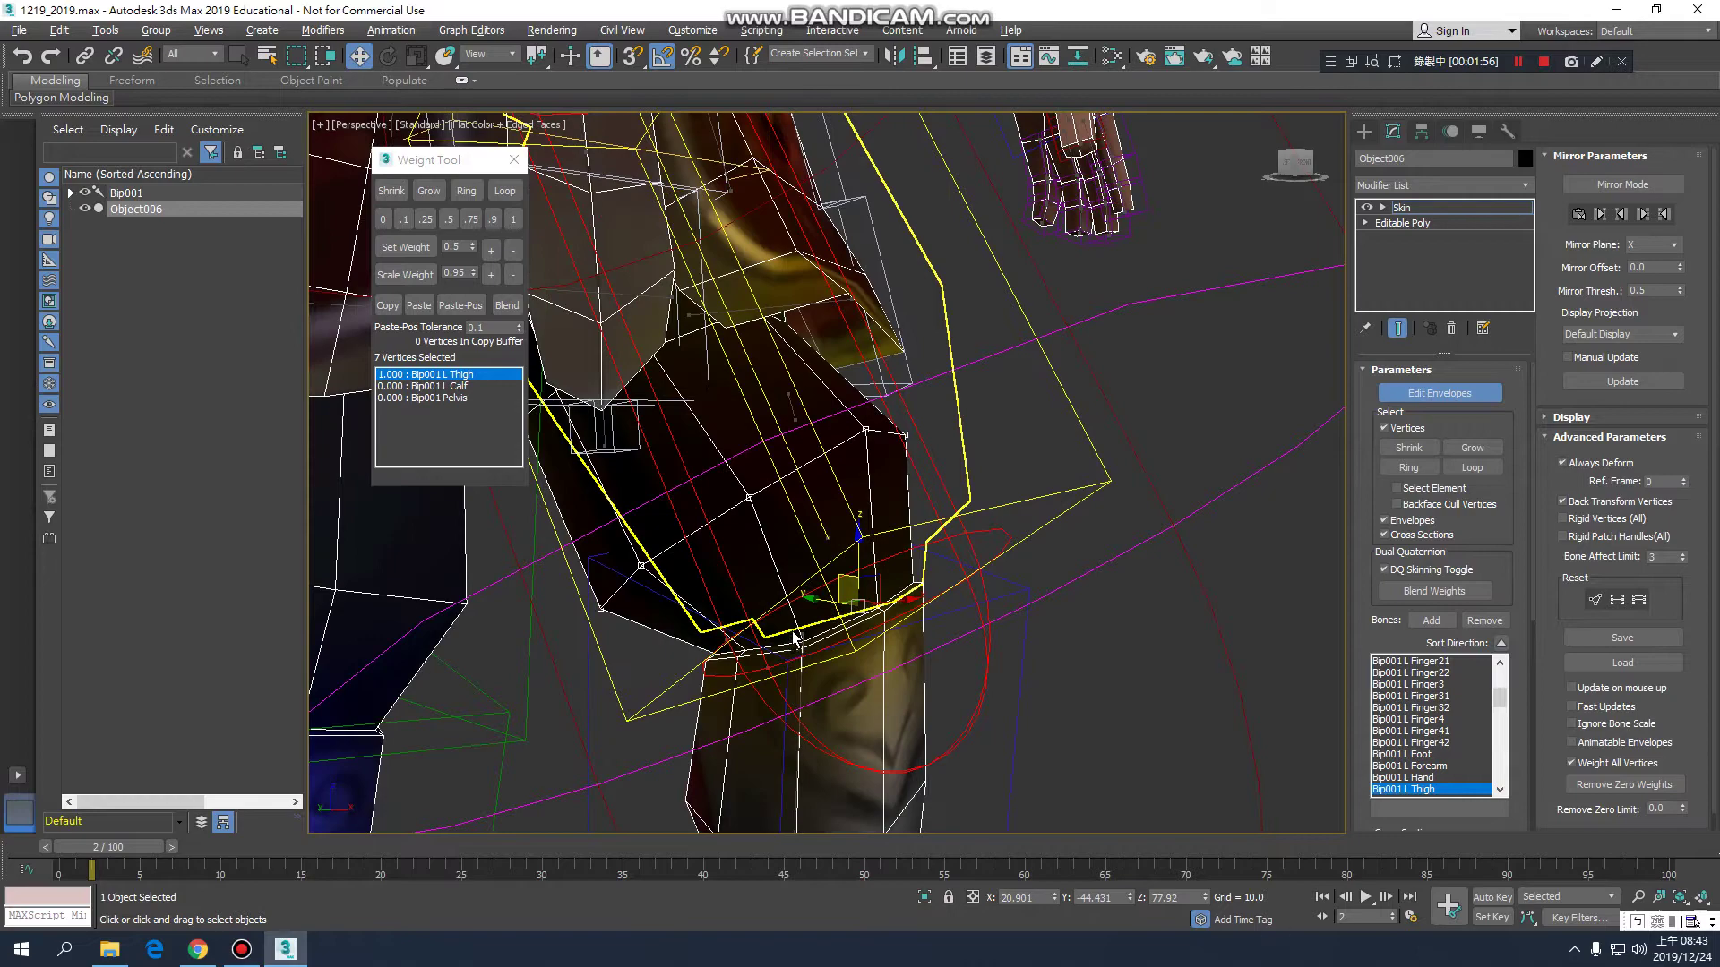
pyautogui.scroll(-6, 831, 638)
pyautogui.moveTo(820, 620); pyautogui.dragTo(823, 582, button='middle')
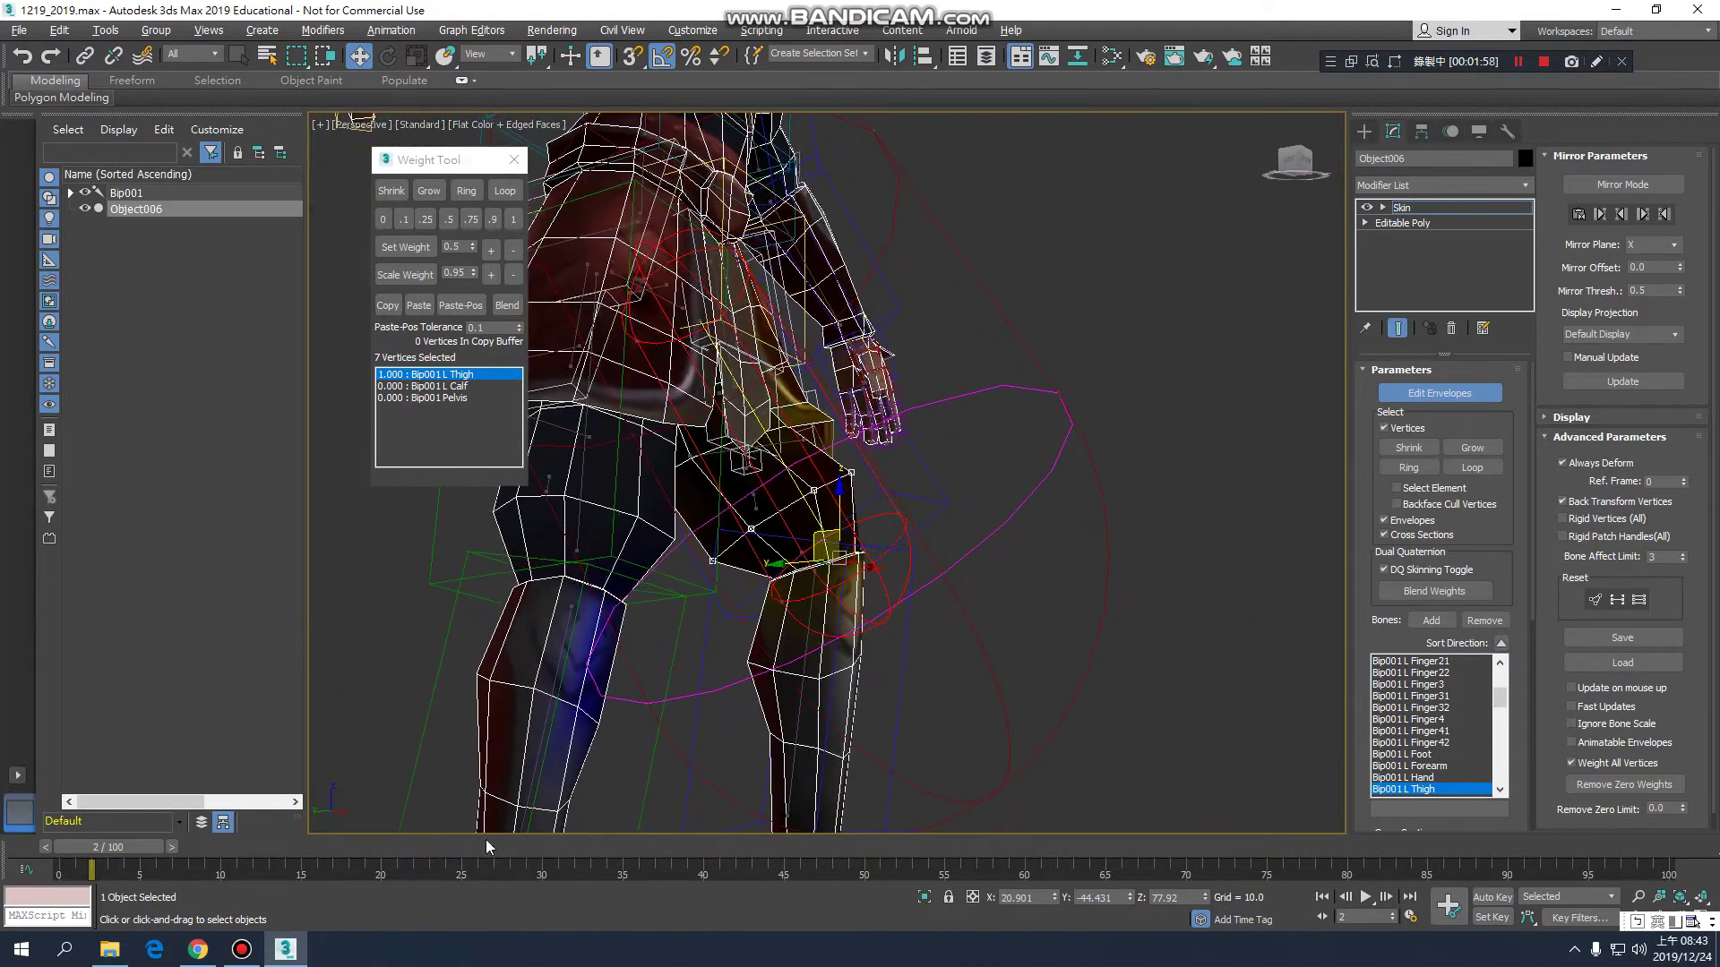
pyautogui.moveTo(99, 847); pyautogui.dragTo(177, 831)
pyautogui.keyDown('alt'); pyautogui.moveTo(695, 677); pyautogui.dragTo(745, 684); pyautogui.keyUp('alt')
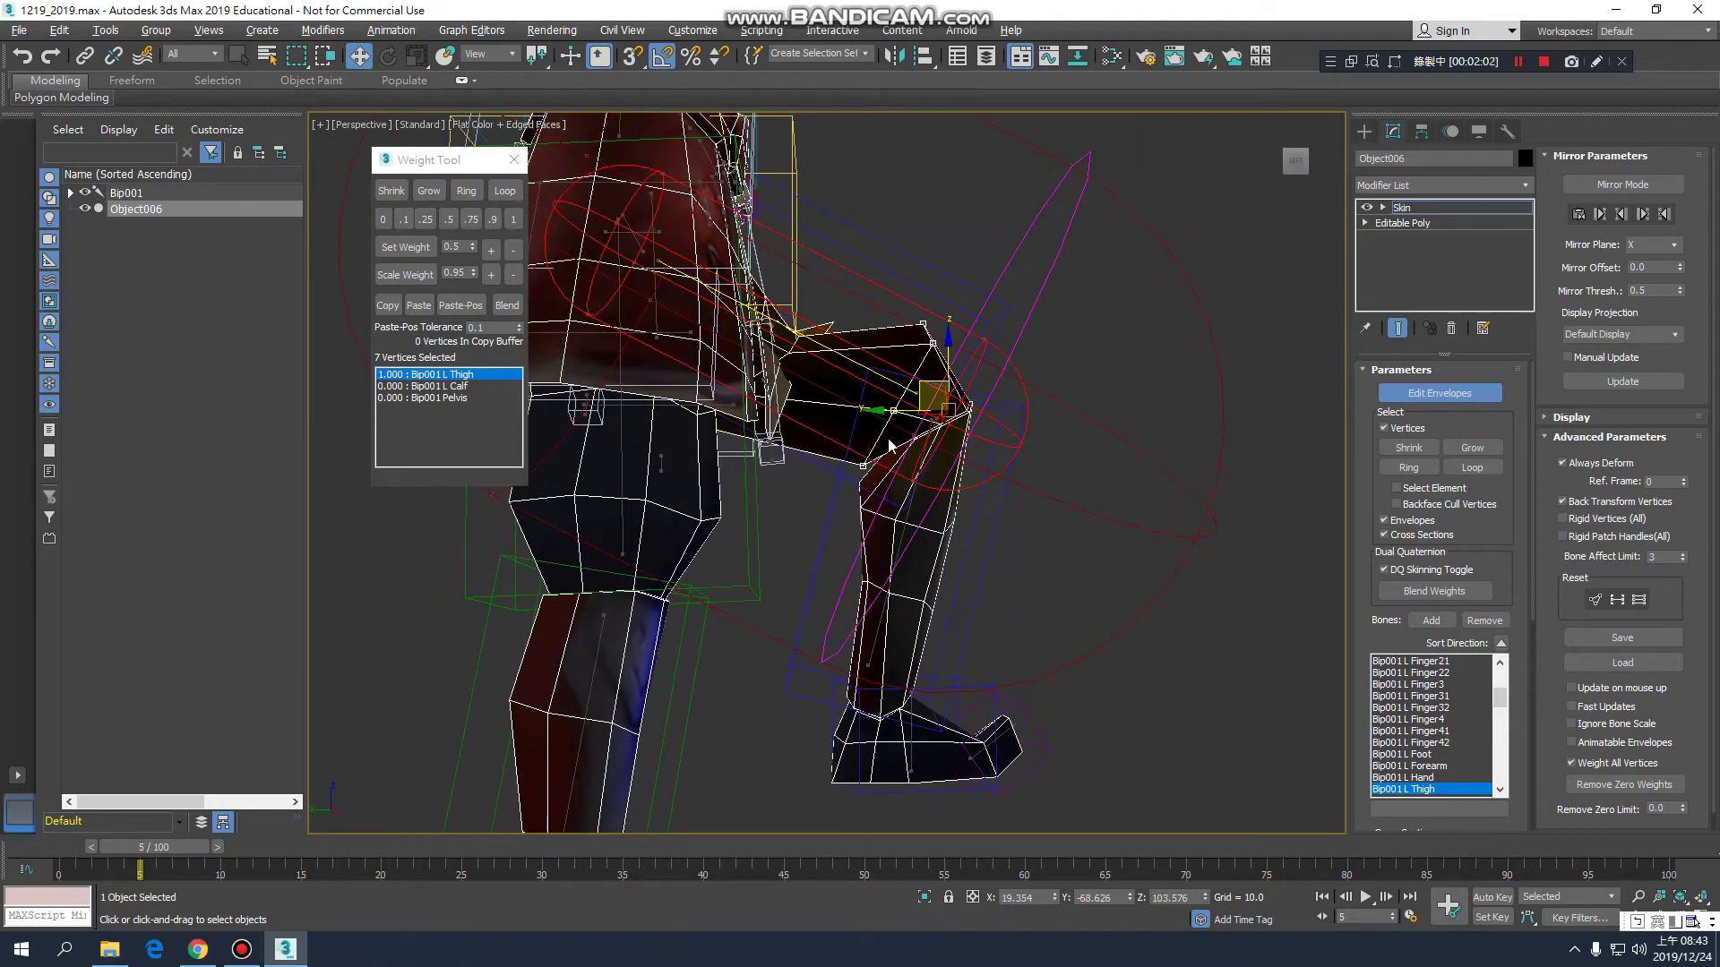
pyautogui.scroll(8, 894, 496)
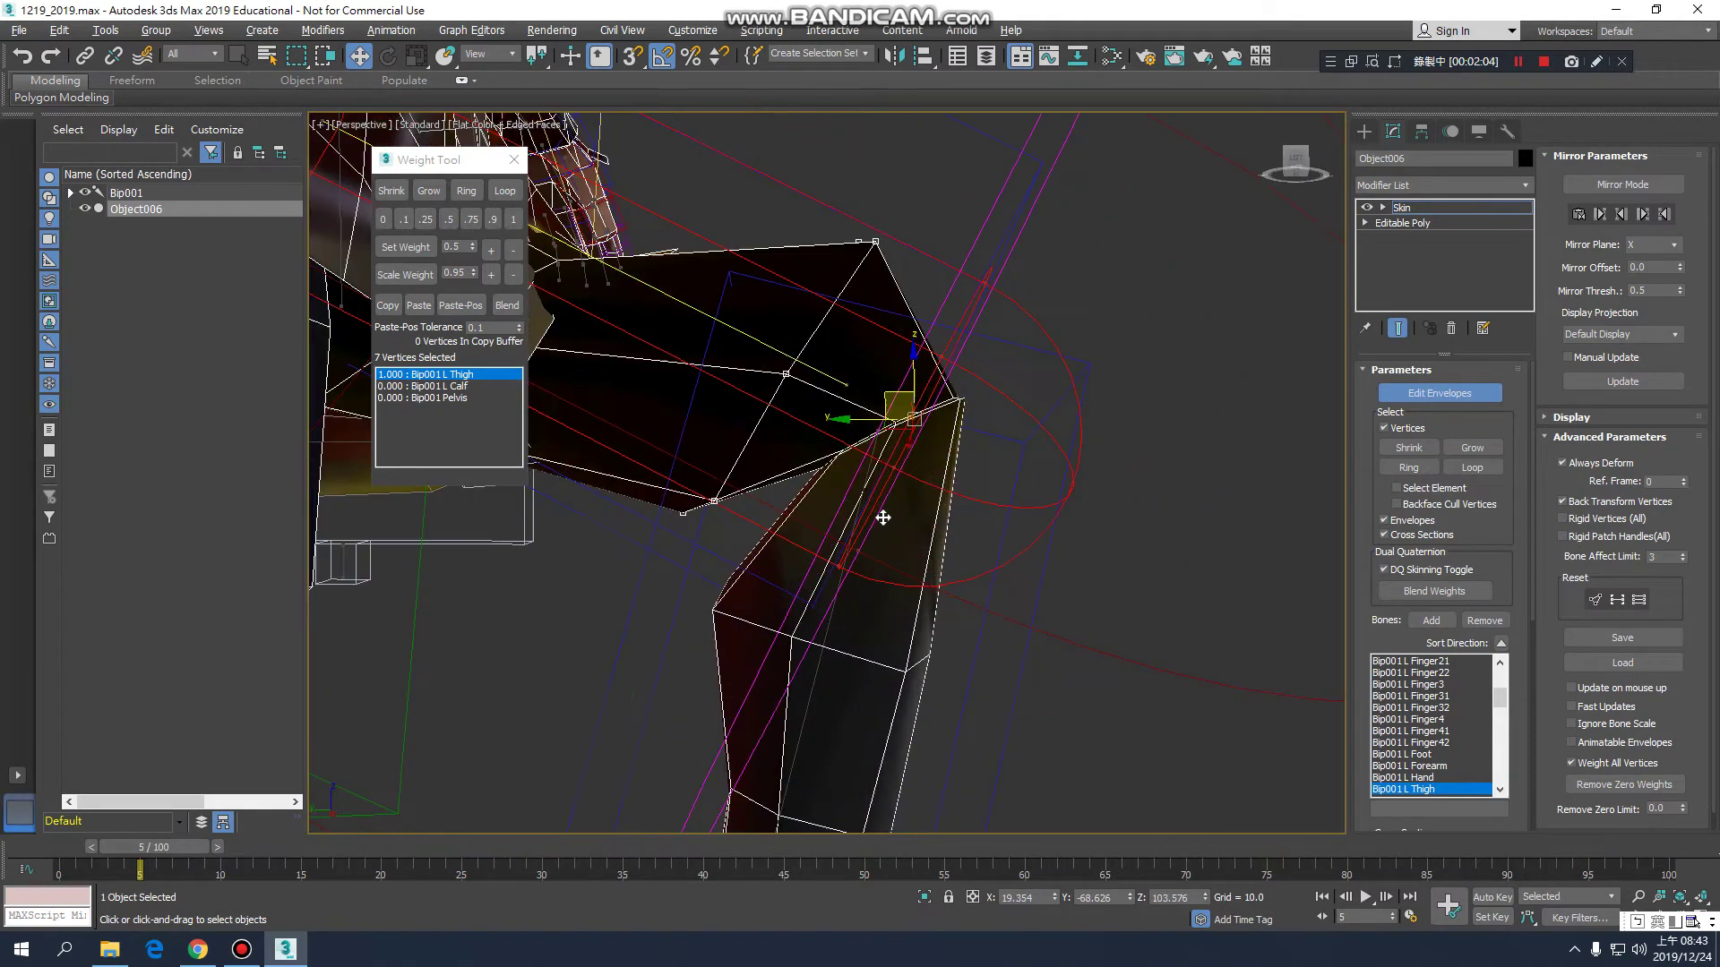
pyautogui.keyDown('alt'); pyautogui.moveTo(894, 495); pyautogui.dragTo(890, 484, button='middle'); pyautogui.keyUp('alt')
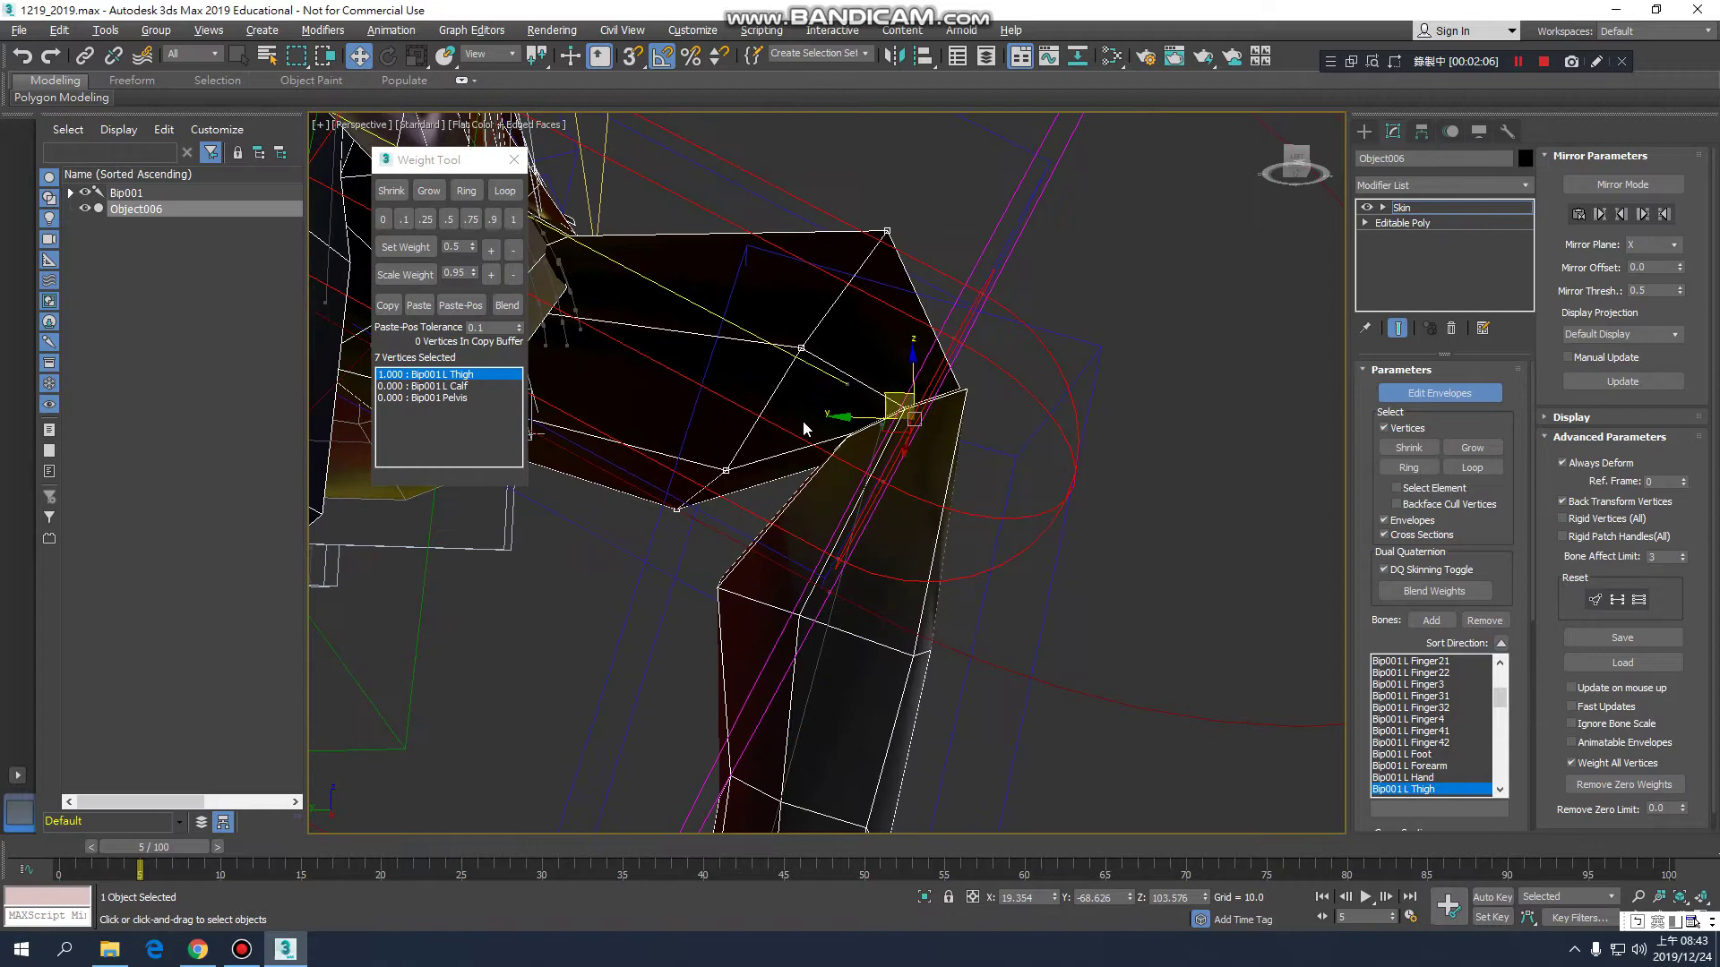
pyautogui.scroll(-8, 830, 497)
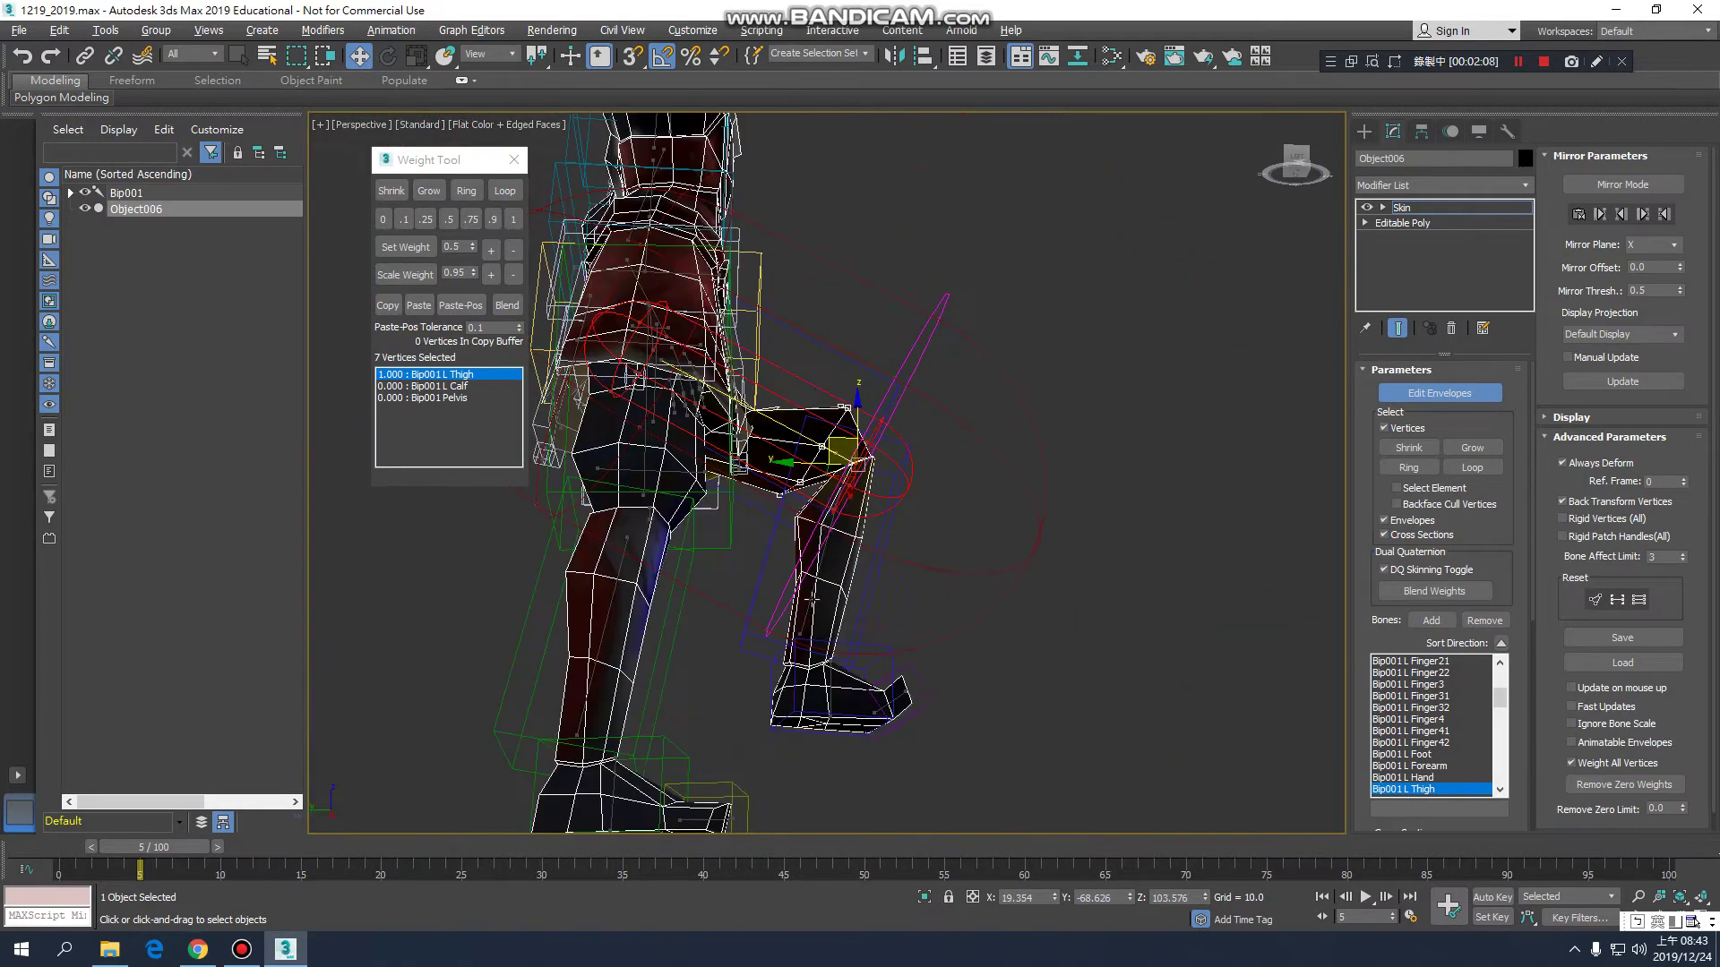
pyautogui.moveTo(170, 851)
pyautogui.mouseDown()
pyautogui.moveTo(277, 858)
pyautogui.moveTo(174, 847)
pyautogui.mouseUp()
pyautogui.press('w')
pyautogui.scroll(5, 826, 537)
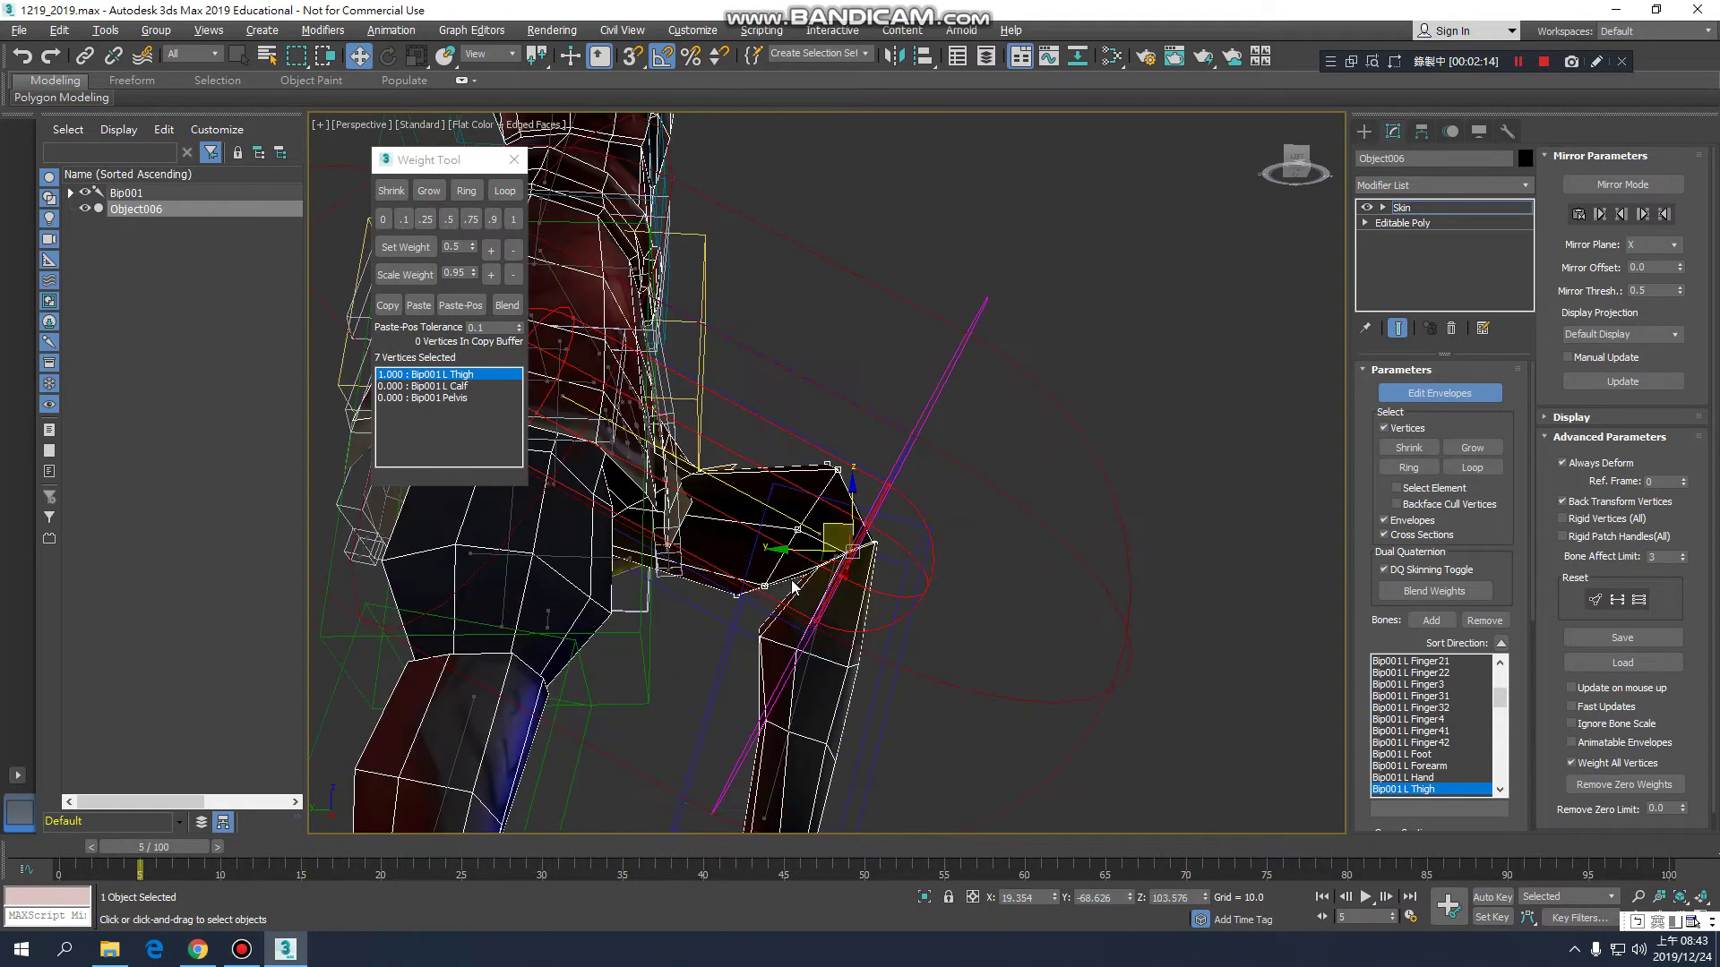
pyautogui.scroll(2, 826, 591)
# - At frame 2, select the four vertices at the back of the left knee in wireframe
pyautogui.moveTo(190, 845); pyautogui.dragTo(149, 842)
pyautogui.keyDown('alt'); pyautogui.moveTo(452, 738); pyautogui.dragTo(586, 628, button='middle'); pyautogui.keyUp('alt')
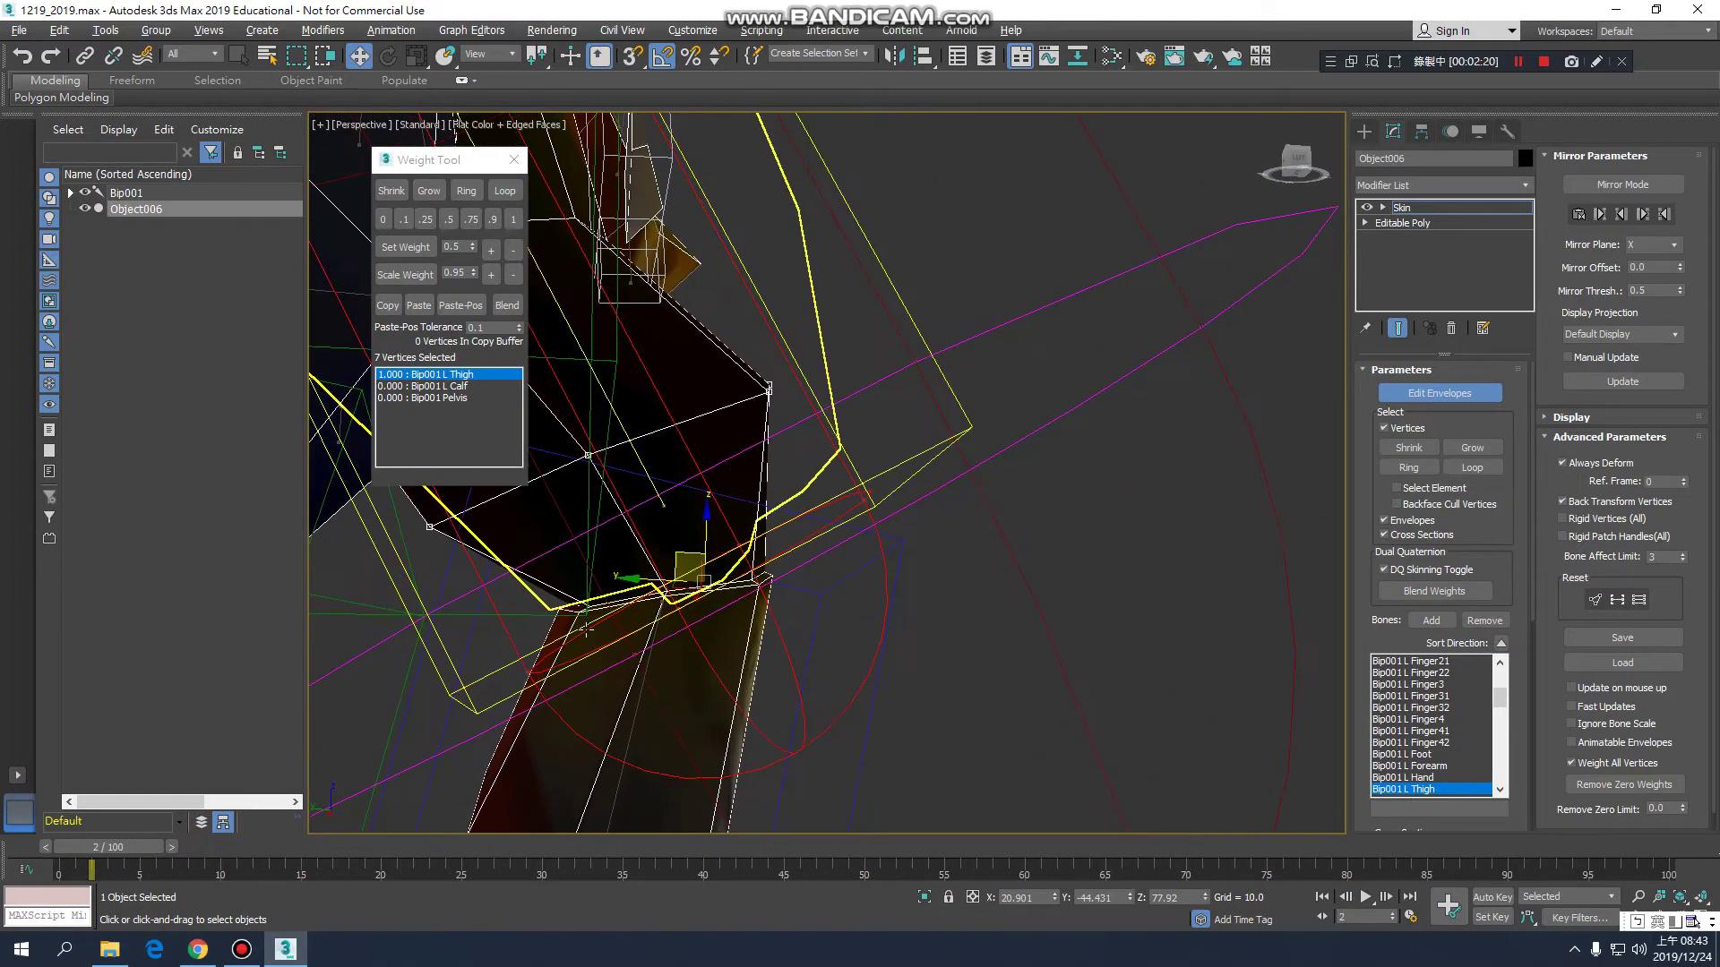
pyautogui.press('F3')
pyautogui.click(956, 716)
pyautogui.moveTo(489, 651); pyautogui.dragTo(603, 574)
# - Move the animation to frame 4 and examine the crease behind the bent left knee in shaded view
pyautogui.scroll(-3, 618, 629)
pyautogui.press('F3')
pyautogui.keyDown('alt'); pyautogui.moveTo(648, 652); pyautogui.dragTo(614, 737, button='middle'); pyautogui.keyUp('alt')
pyautogui.moveTo(126, 846); pyautogui.dragTo(154, 835)
pyautogui.scroll(-3, 768, 510)
pyautogui.scroll(3, 766, 510)
pyautogui.press('F3')
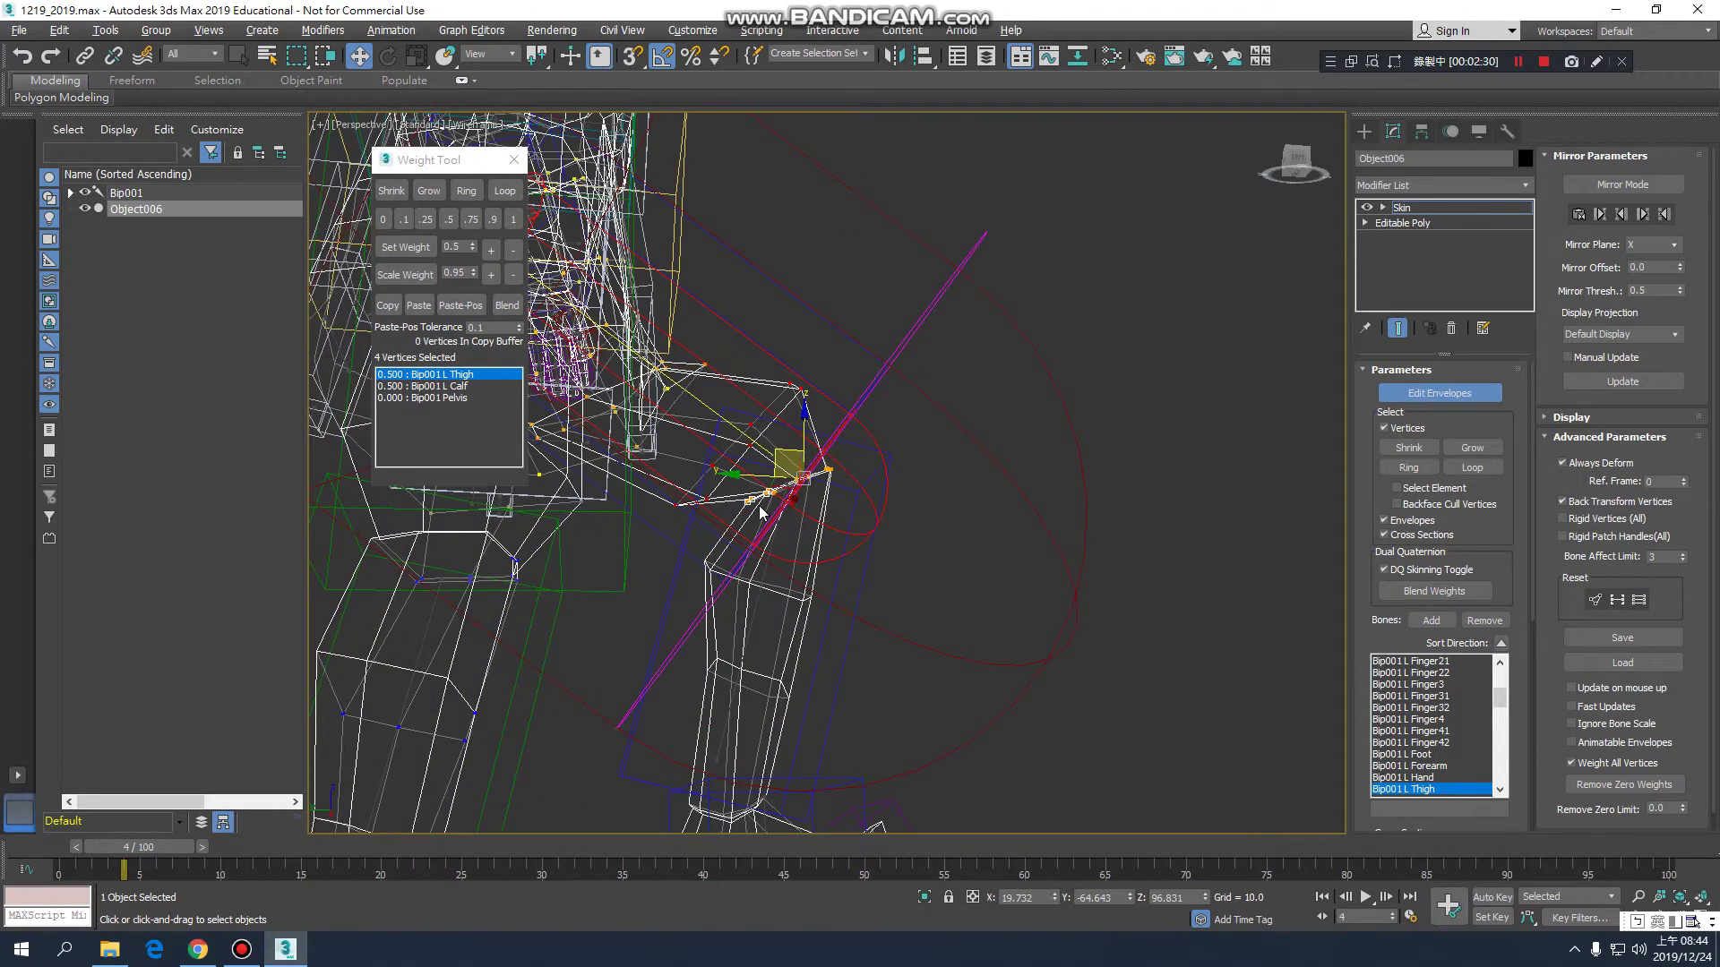
pyautogui.press('F3')
pyautogui.scroll(3, 761, 511)
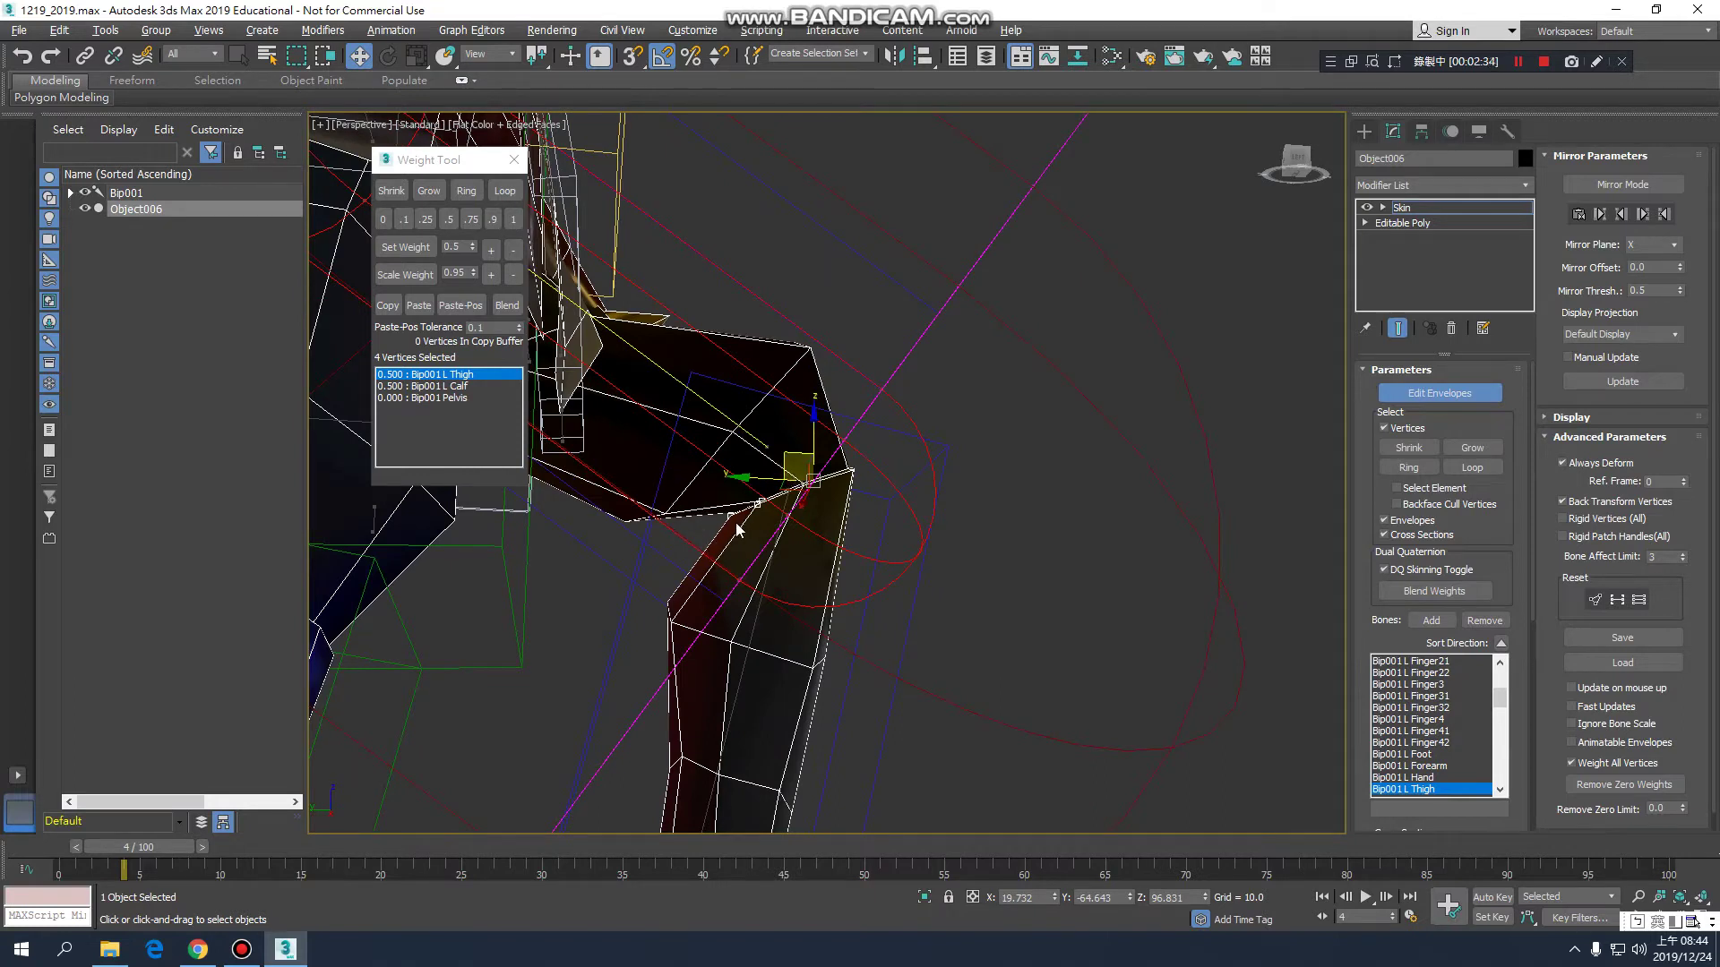
# - Try raising the L Calf weight of the vertices behind the left knee to 0.65
pyautogui.click(448, 386)
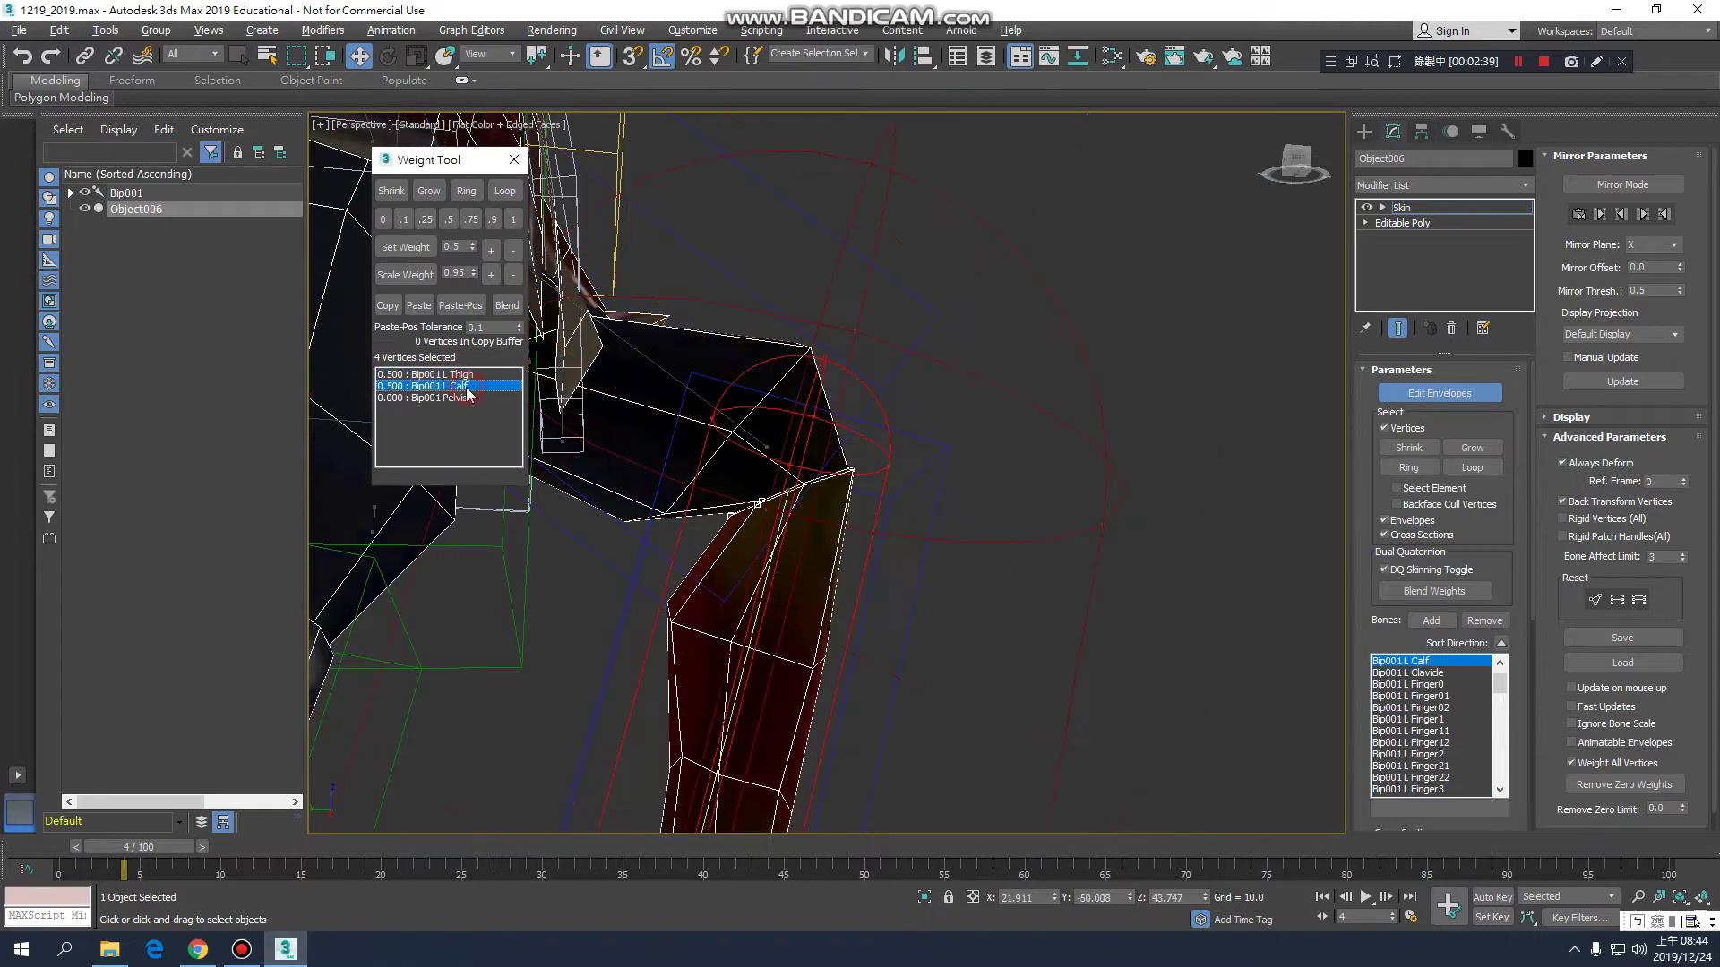
pyautogui.click(491, 249)
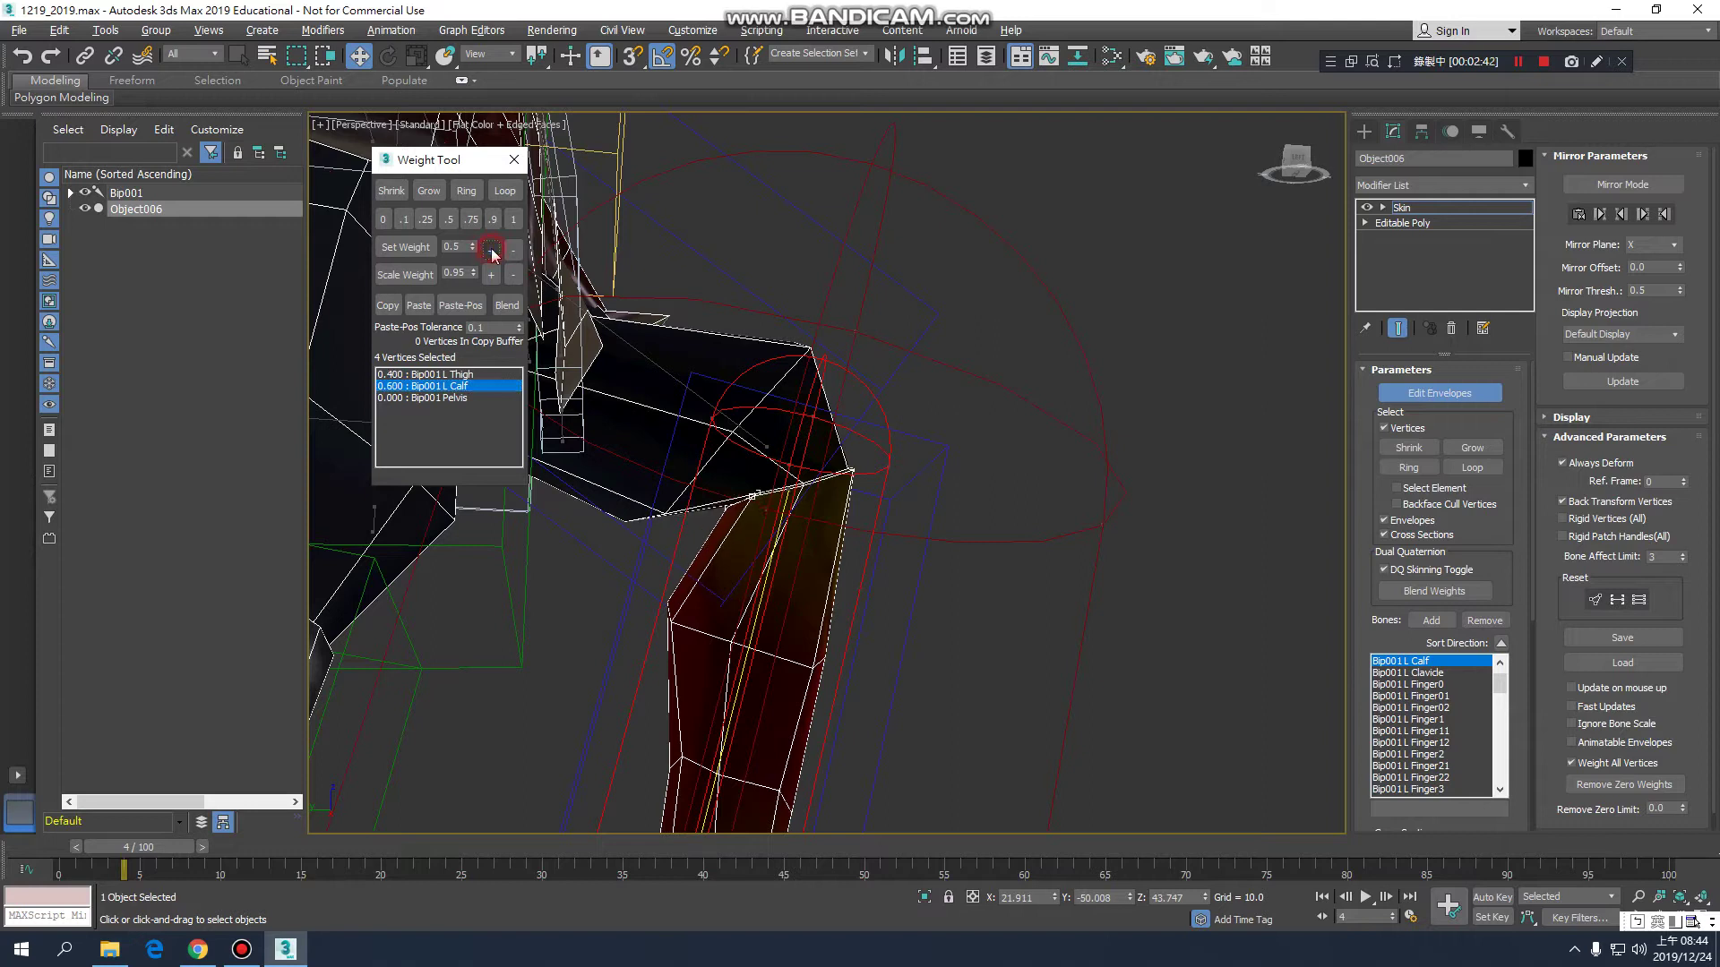
pyautogui.click(491, 249)
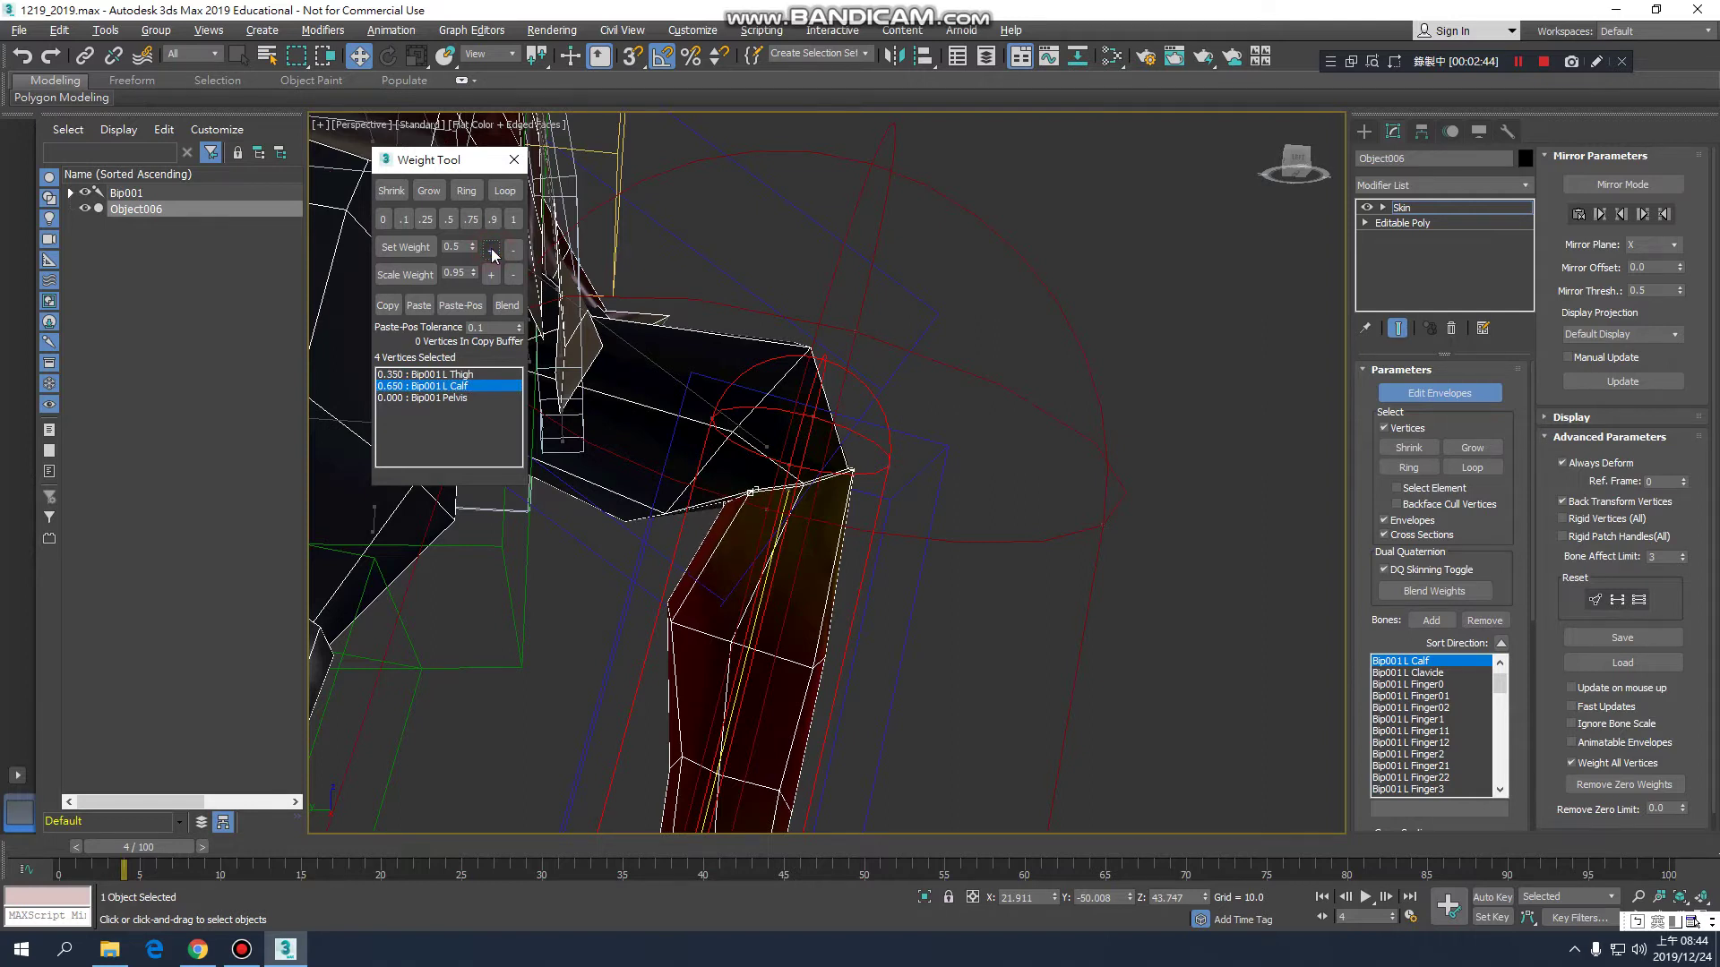
# - Raise the L Thigh weight of the vertices behind the left knee in small increments to 0.6
pyautogui.click(458, 374)
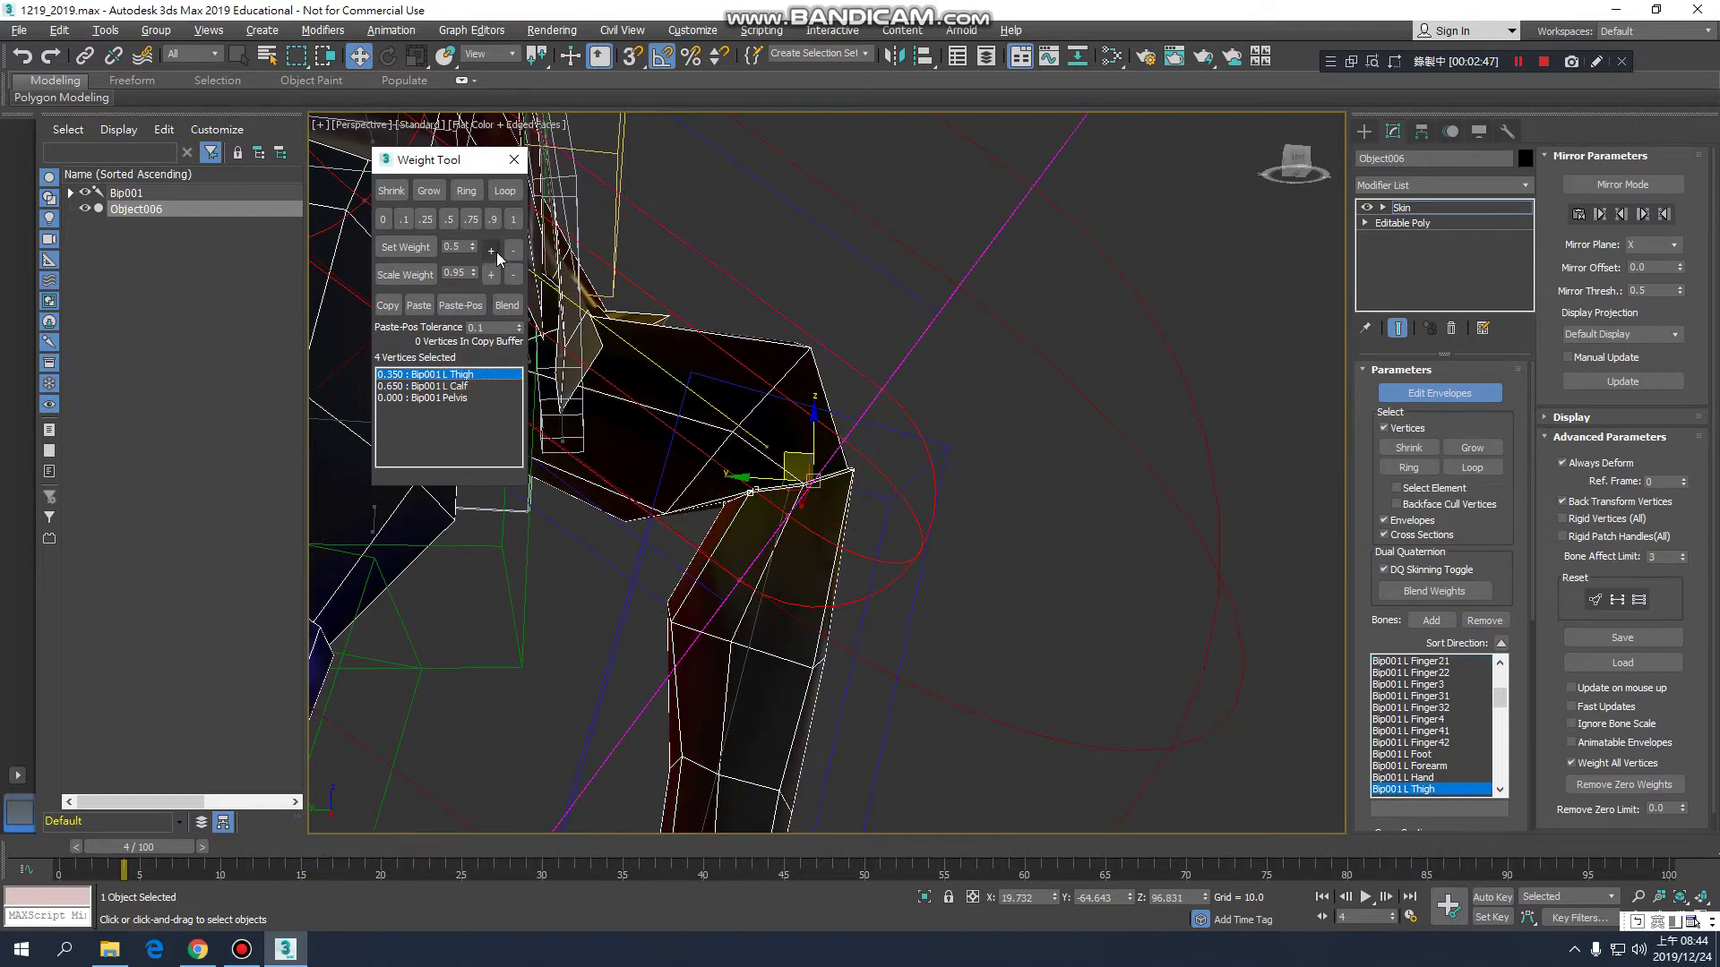
pyautogui.click(495, 251)
pyautogui.click(495, 251)
pyautogui.click(495, 250)
pyautogui.click(495, 251)
pyautogui.click(496, 251)
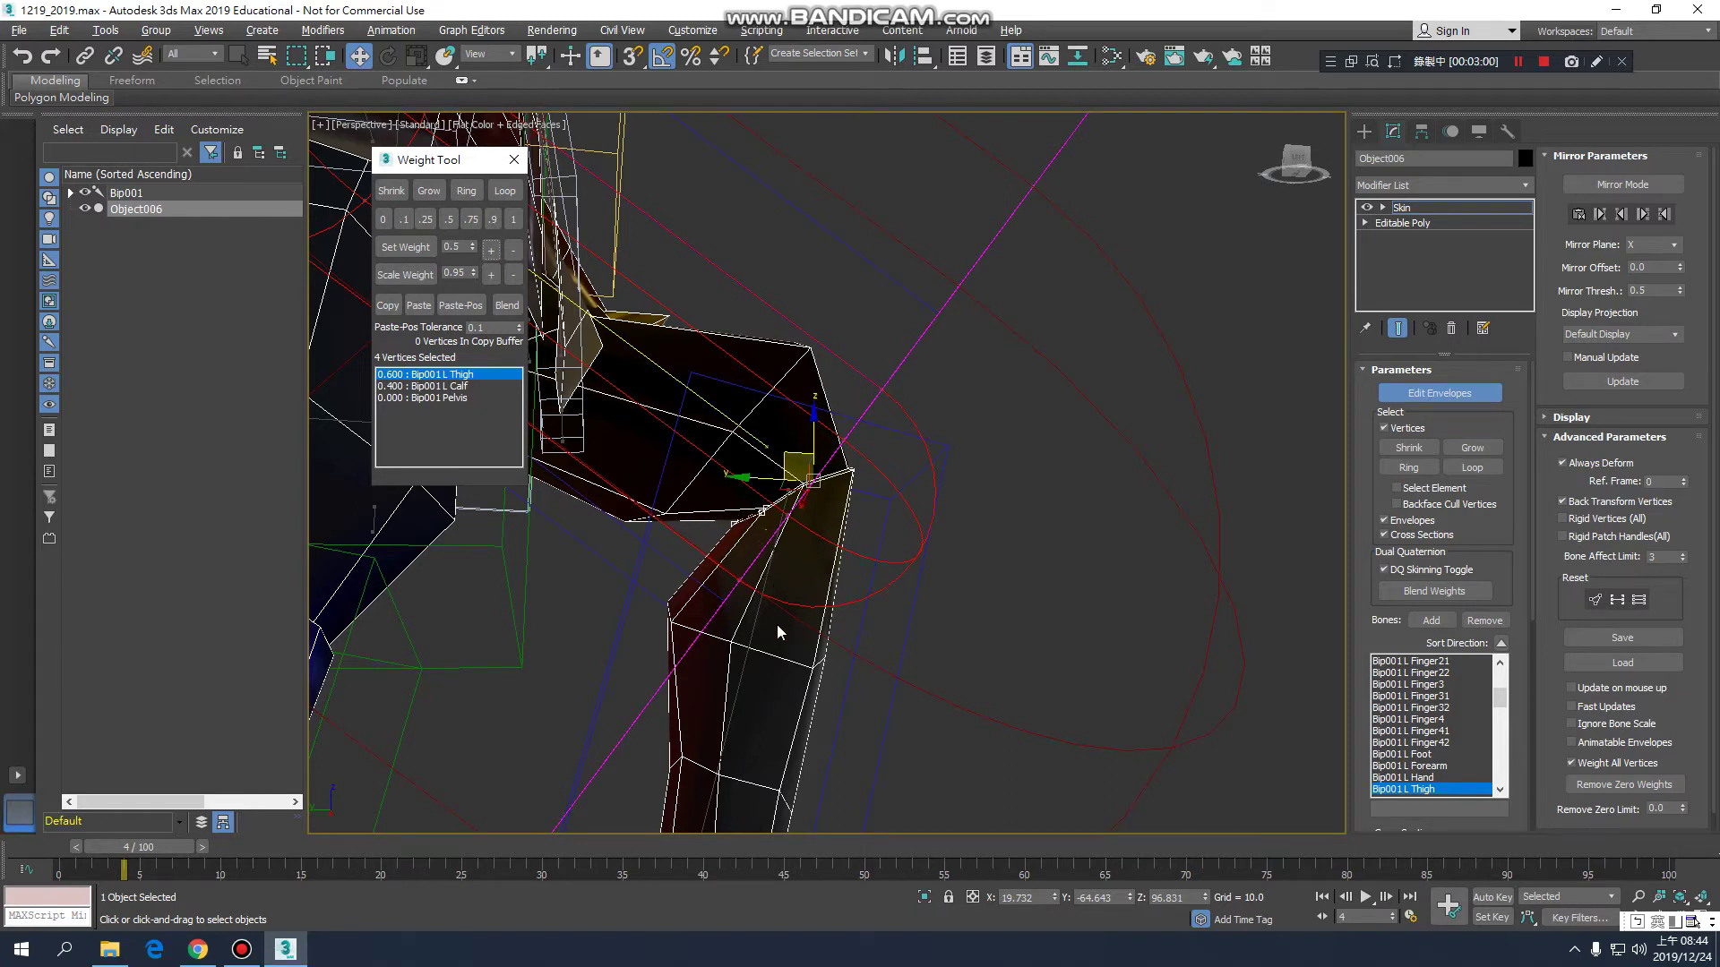
# - Scrub the animation through to frame 9 and examine the left leg's deformation from several angles
pyautogui.moveTo(785, 602); pyautogui.dragTo(785, 610, button='middle')
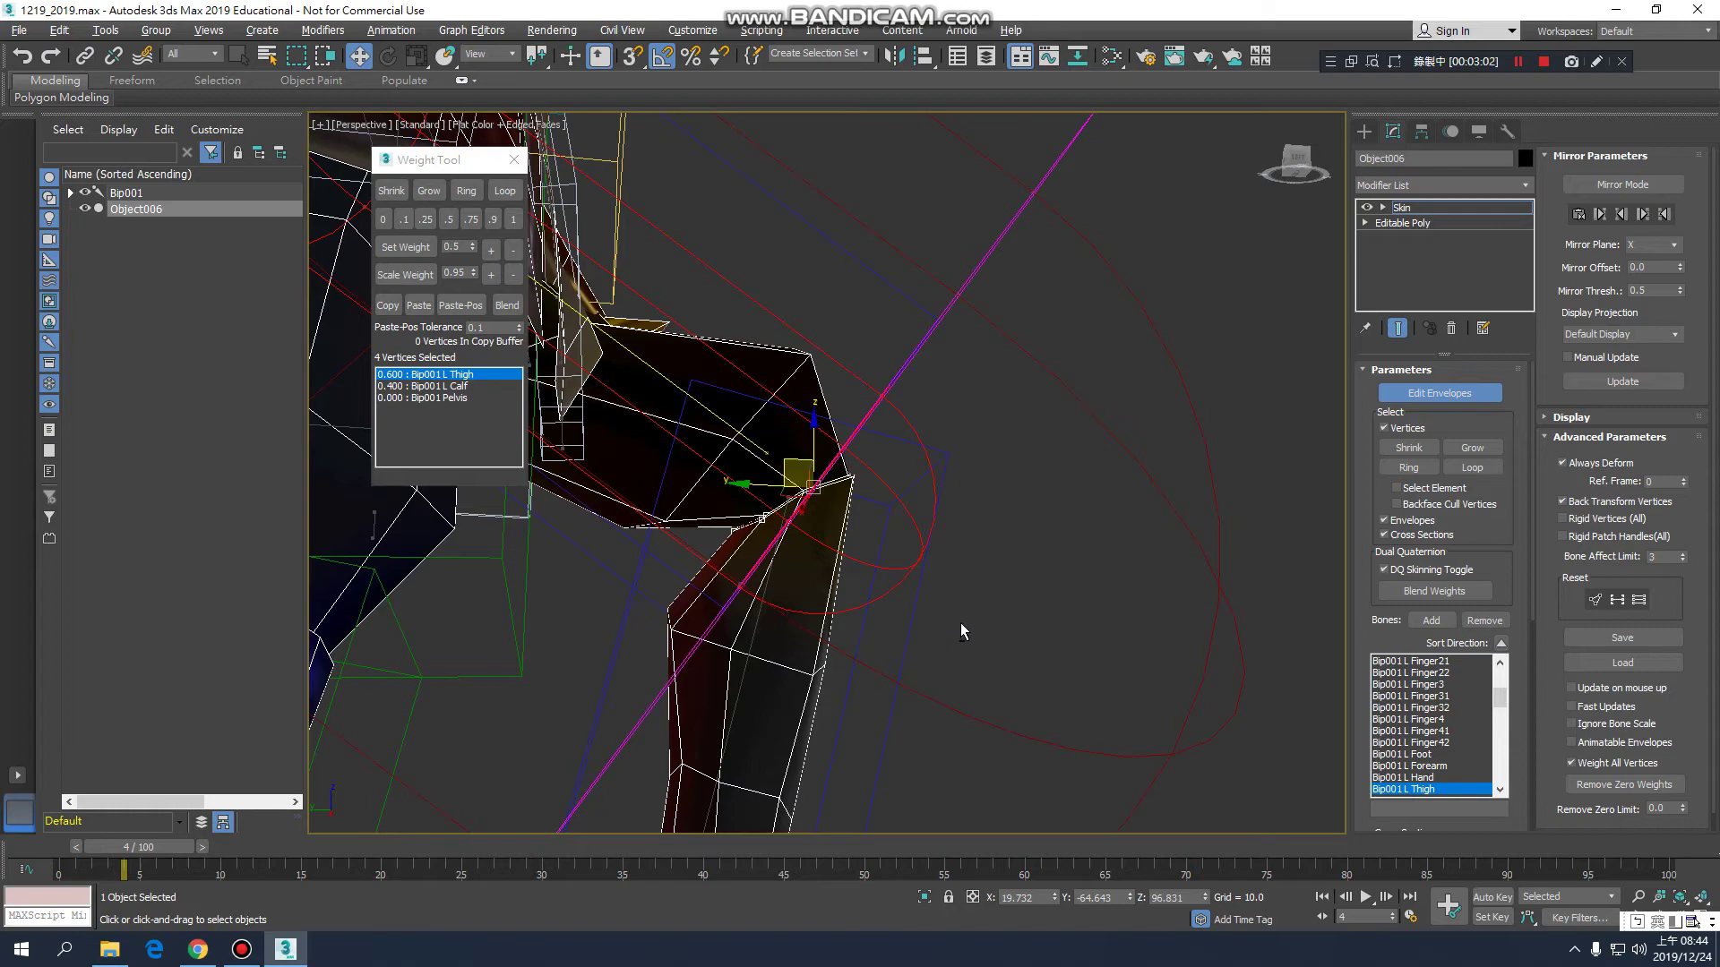
pyautogui.keyDown('alt'); pyautogui.moveTo(971, 624); pyautogui.dragTo(678, 757, button='middle'); pyautogui.keyUp('alt')
pyautogui.moveTo(158, 863)
pyautogui.mouseDown()
pyautogui.moveTo(99, 850)
pyautogui.moveTo(250, 860)
pyautogui.moveTo(128, 866)
pyautogui.mouseUp()
pyautogui.keyDown('alt'); pyautogui.moveTo(954, 676); pyautogui.dragTo(1044, 683, button='middle'); pyautogui.keyUp('alt')
pyautogui.moveTo(117, 862); pyautogui.dragTo(205, 861)
pyautogui.keyDown('alt'); pyautogui.moveTo(874, 589); pyautogui.dragTo(745, 583, button='middle'); pyautogui.keyUp('alt')
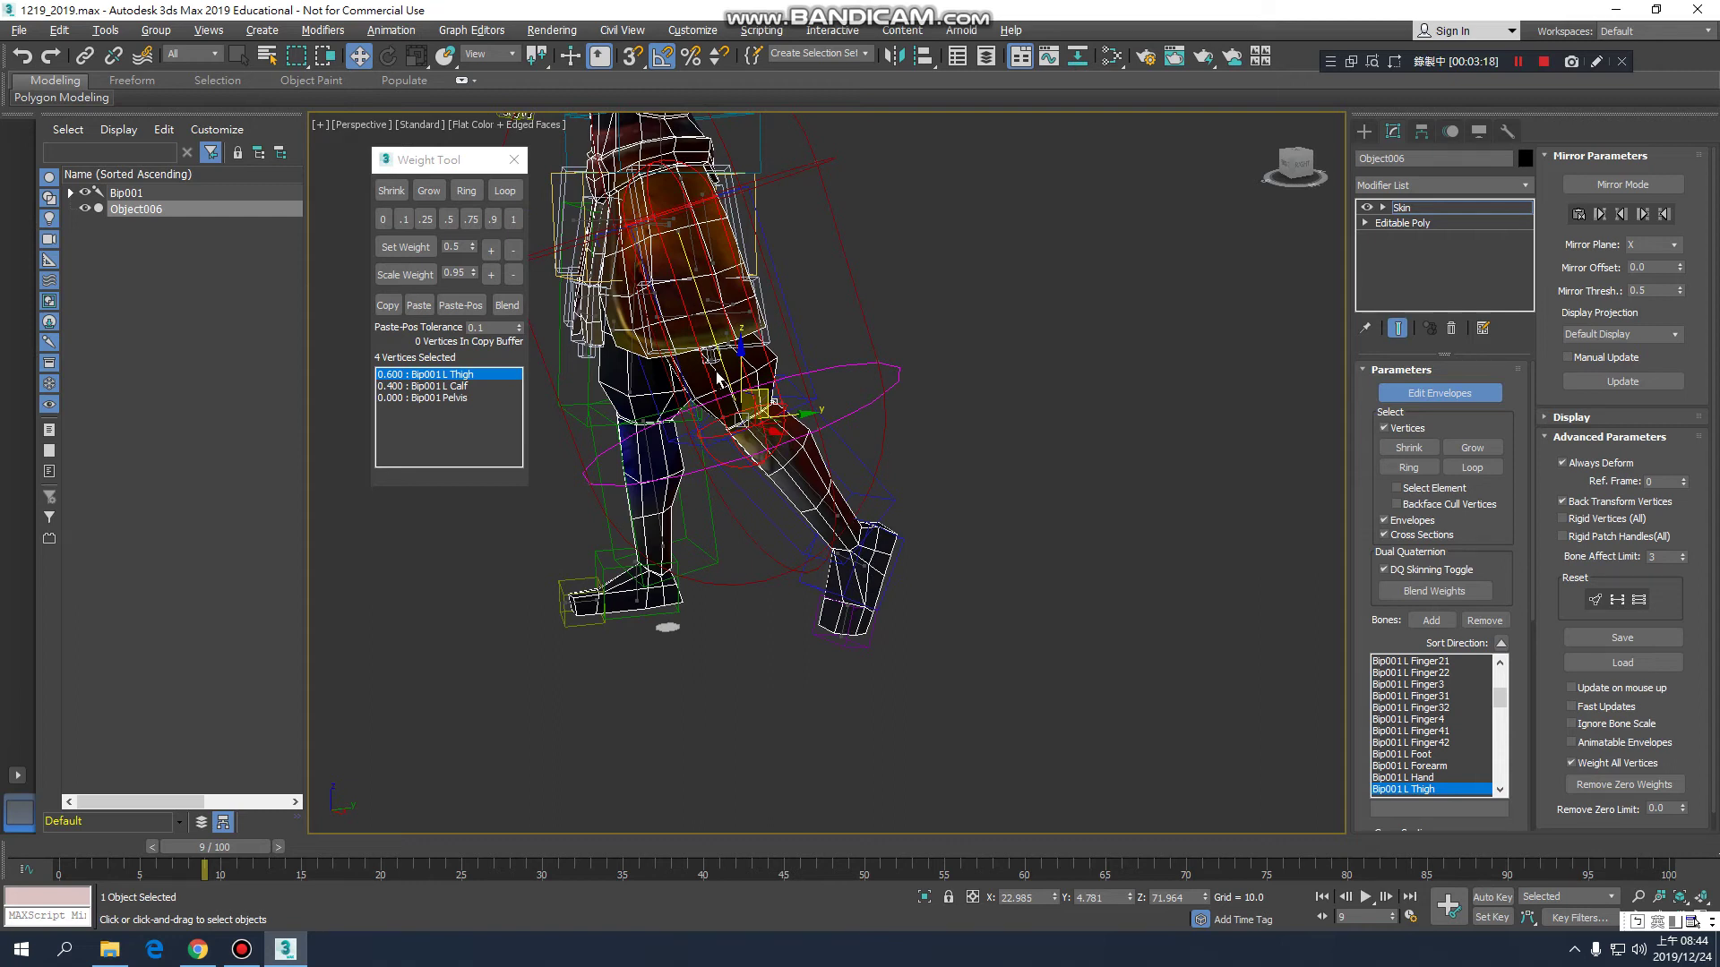
pyautogui.keyDown('alt'); pyautogui.moveTo(763, 473); pyautogui.dragTo(789, 467, button='middle'); pyautogui.keyUp('alt')
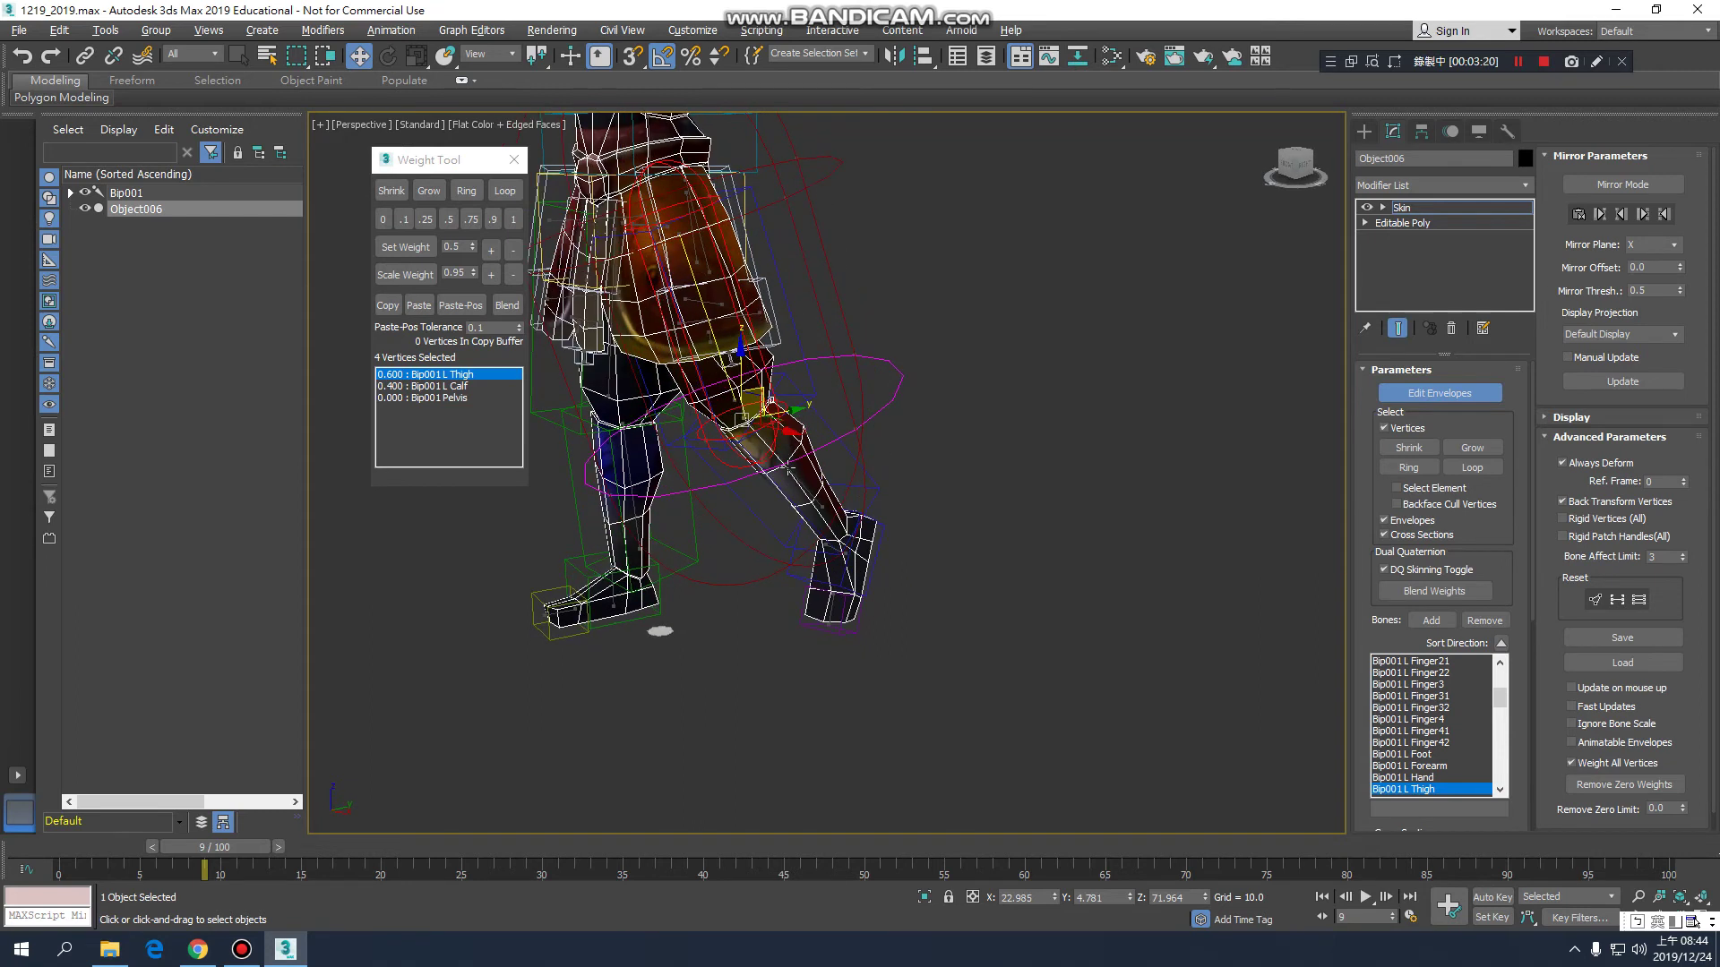
pyautogui.keyDown('alt'); pyautogui.moveTo(826, 623); pyautogui.dragTo(817, 638, button='middle'); pyautogui.keyUp('alt')
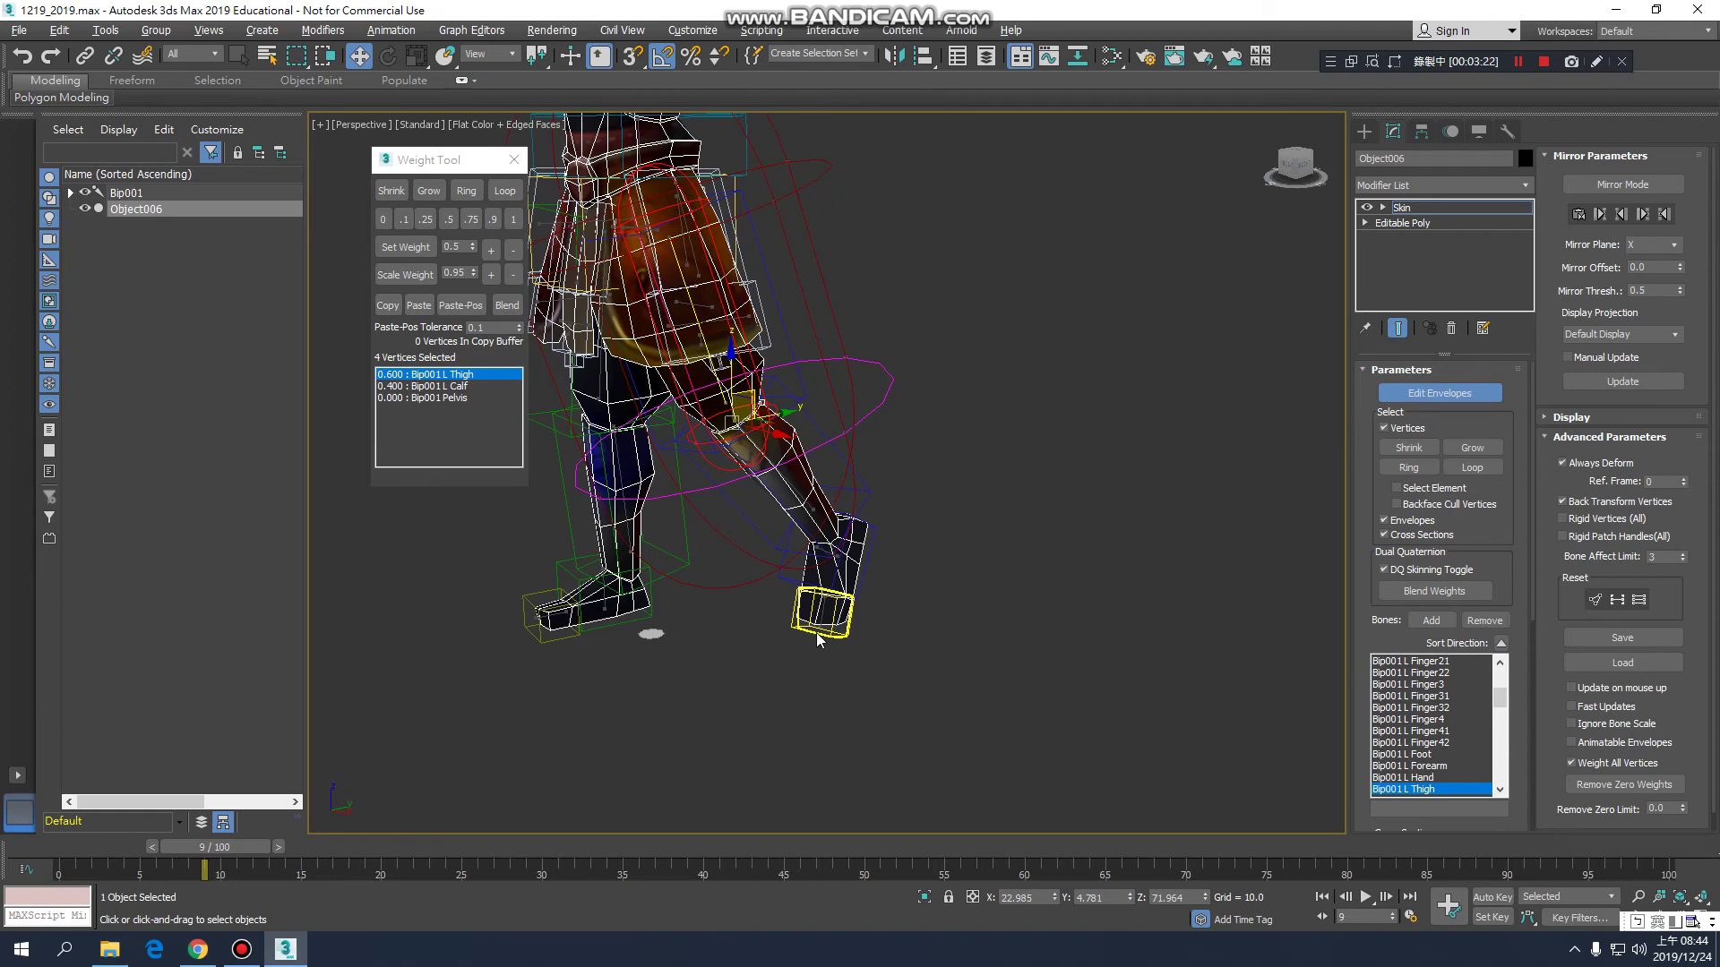